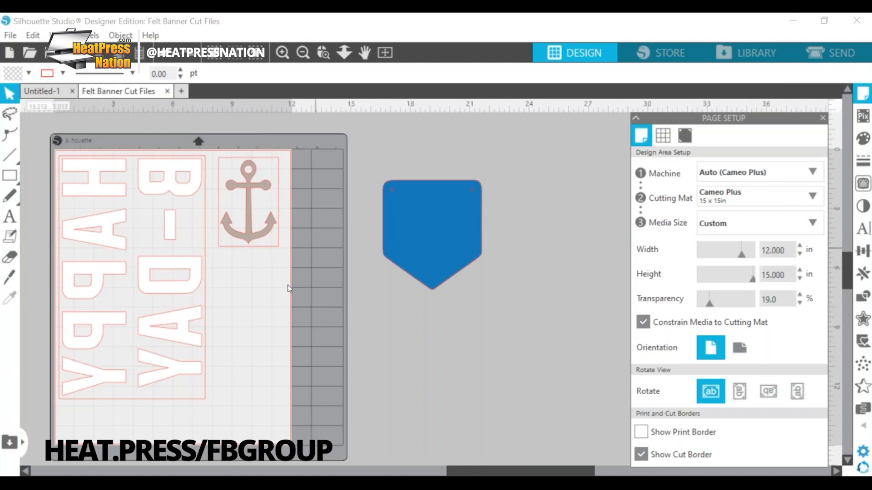
Step: Check the dimensions of the anchor and the blue pennant in the felt banner drawing
scroll(358, 371, right, 1)
scroll(358, 371, left, 5)
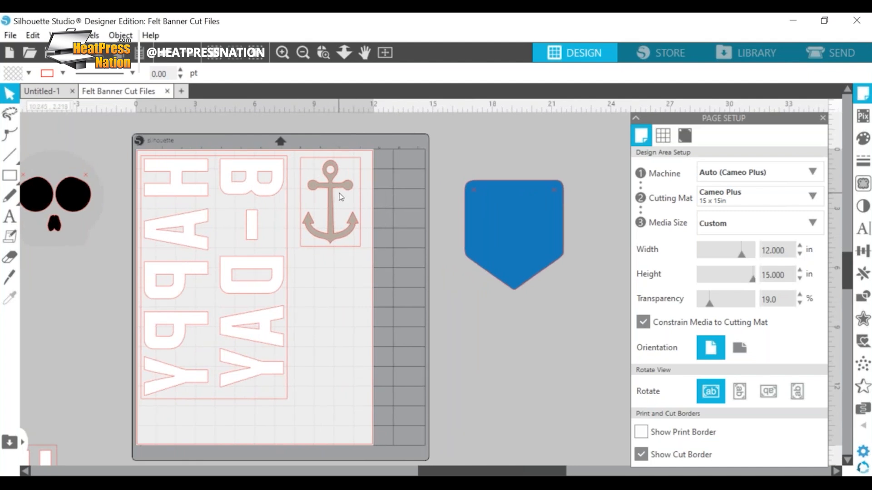
click(334, 199)
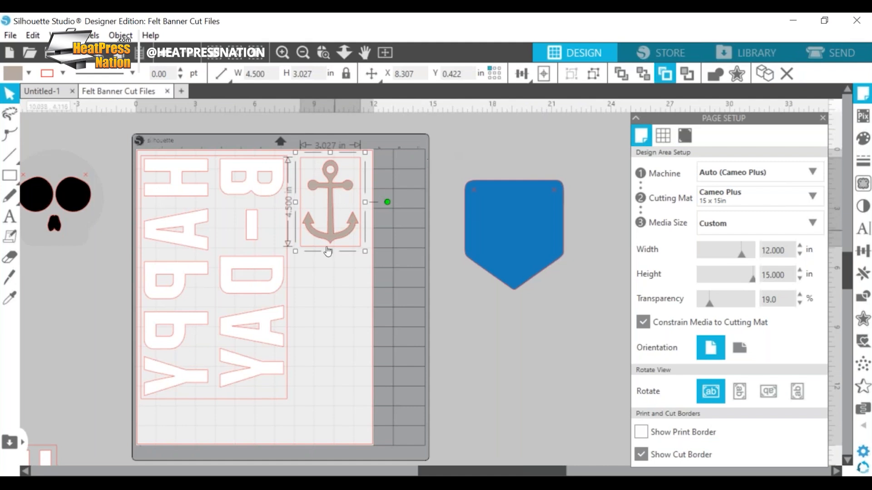
click(507, 228)
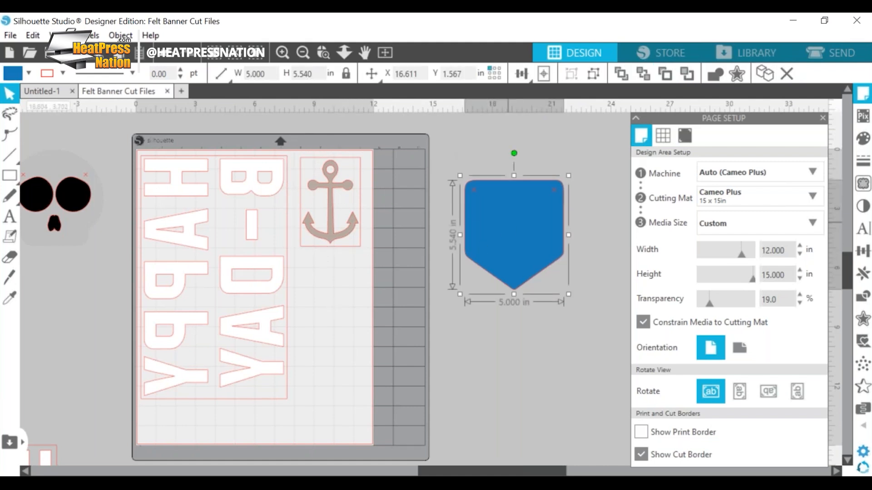
Step: Create a new blank drawing alongside the felt banner file
click(182, 91)
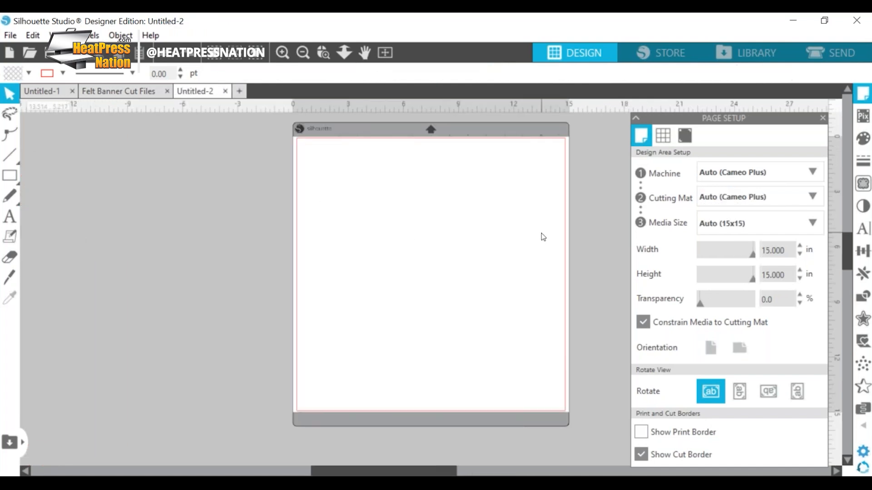
click(286, 52)
click(287, 53)
scroll(396, 261, up, 5)
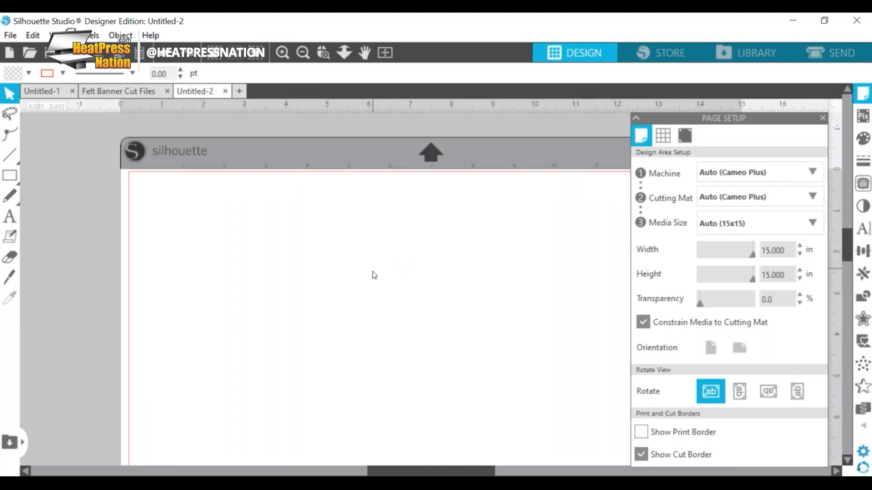
scroll(373, 274, right, 4)
scroll(360, 229, down, 1)
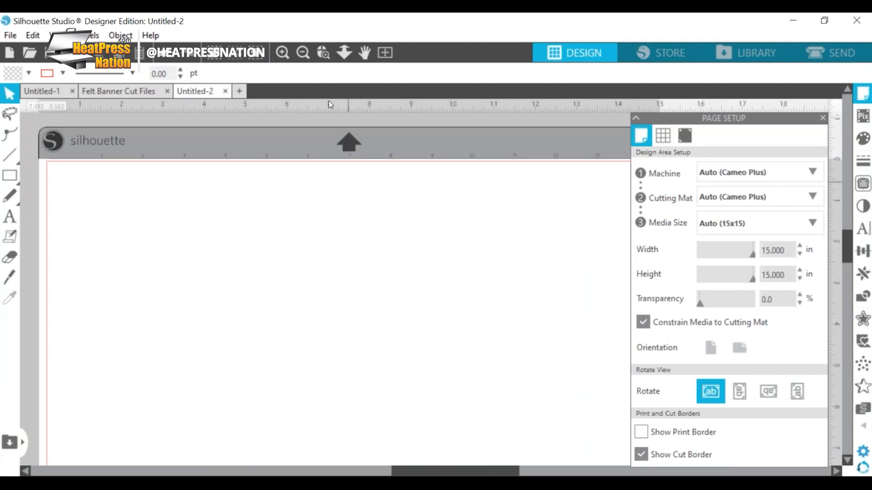
click(302, 53)
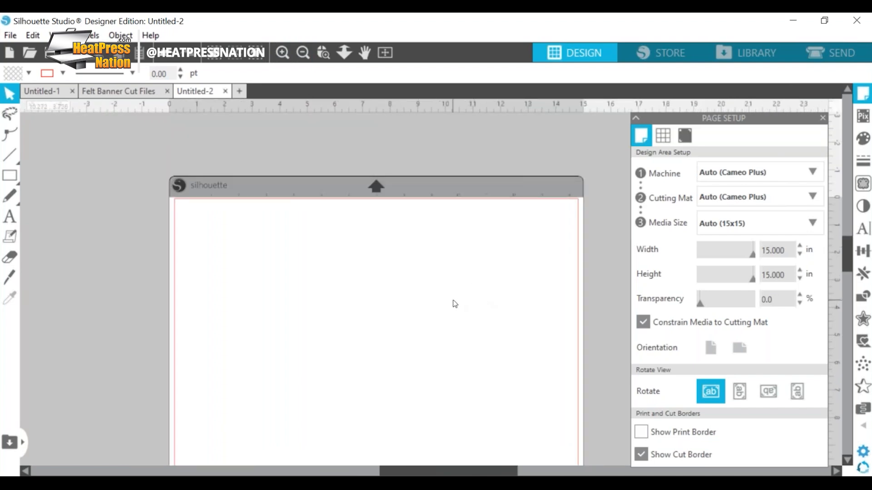
scroll(455, 304, down, 4)
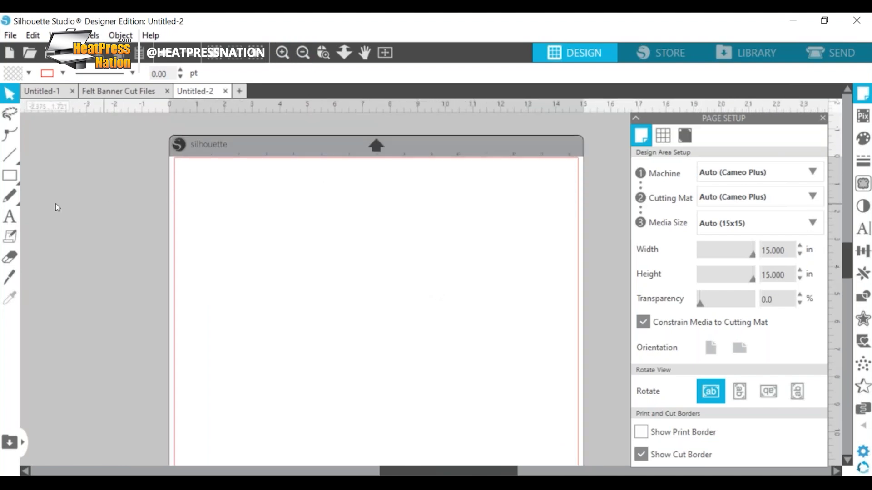
Step: Draw a square about 6.73 in wide on the page and fill it with solid blue
click(10, 175)
mouse_move(232, 217)
mouse_down()
mouse_move(247, 255)
mouse_move(368, 397)
mouse_move(417, 403)
mouse_up()
scroll(381, 332, down, 3)
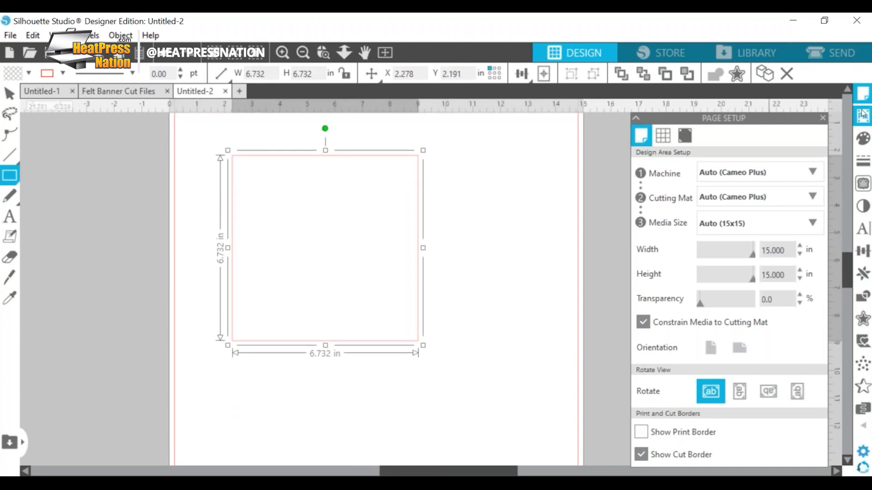
click(863, 139)
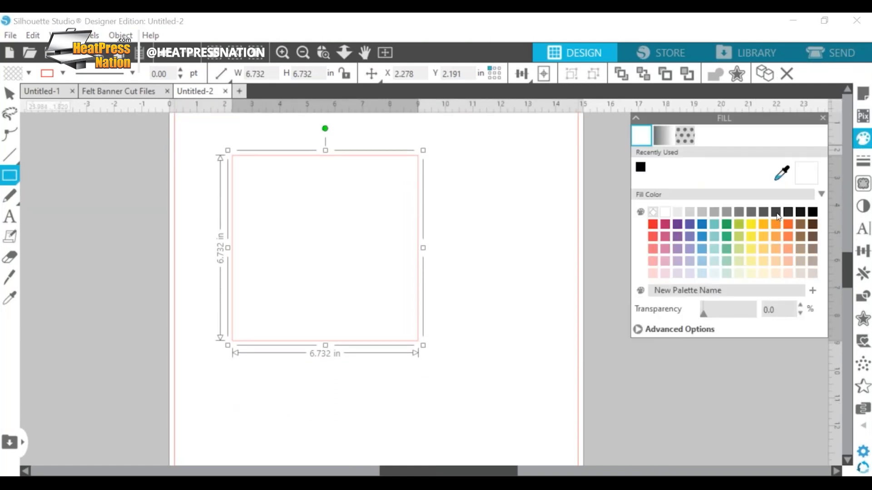
click(706, 223)
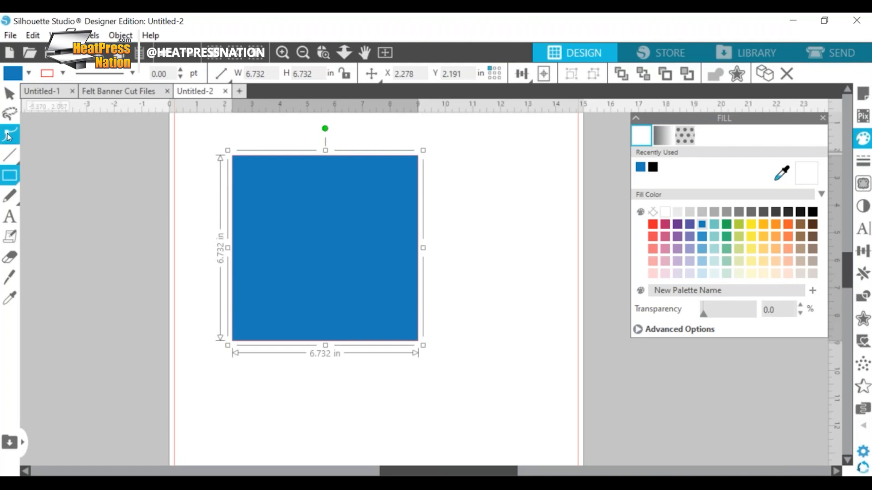
Step: Draw a rectangle about 1.73 × 1.04 in inside the blue square and sample the square's colour with the Eyedropper
drag(331, 217, 379, 247)
click(9, 299)
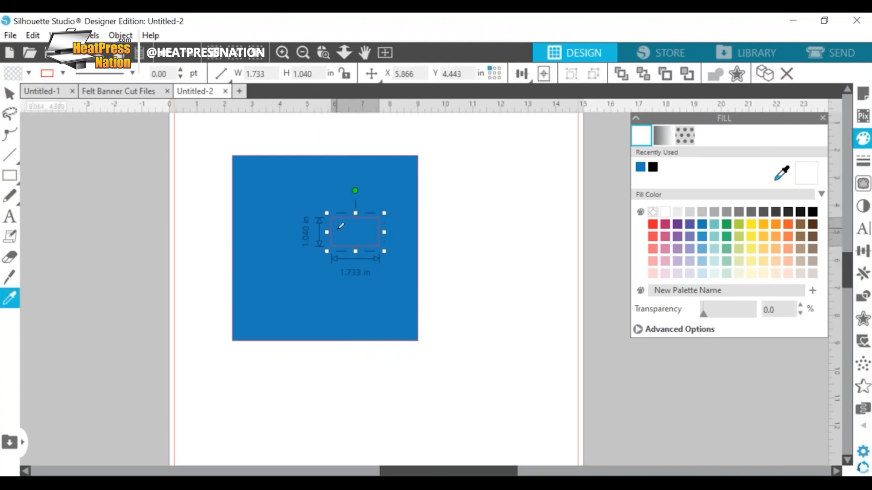
click(340, 225)
click(9, 94)
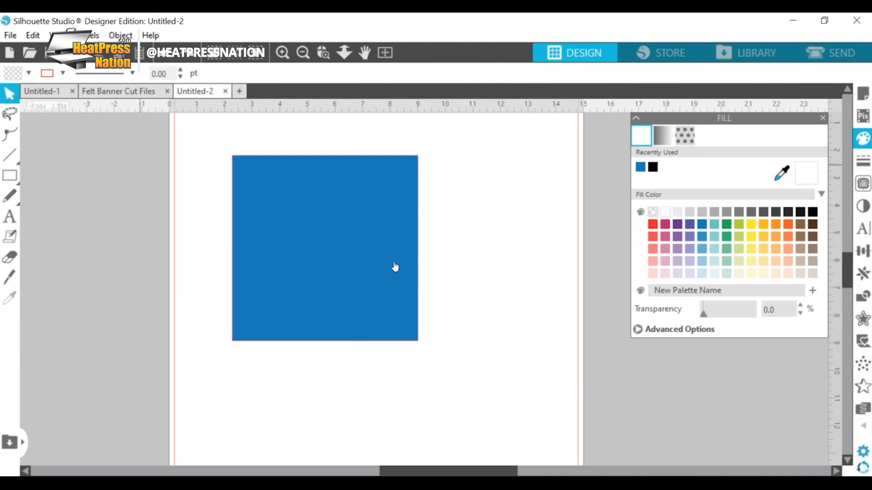
Step: Shift the blue square slightly lower on the page and delete it
drag(383, 252, 392, 280)
click(237, 178)
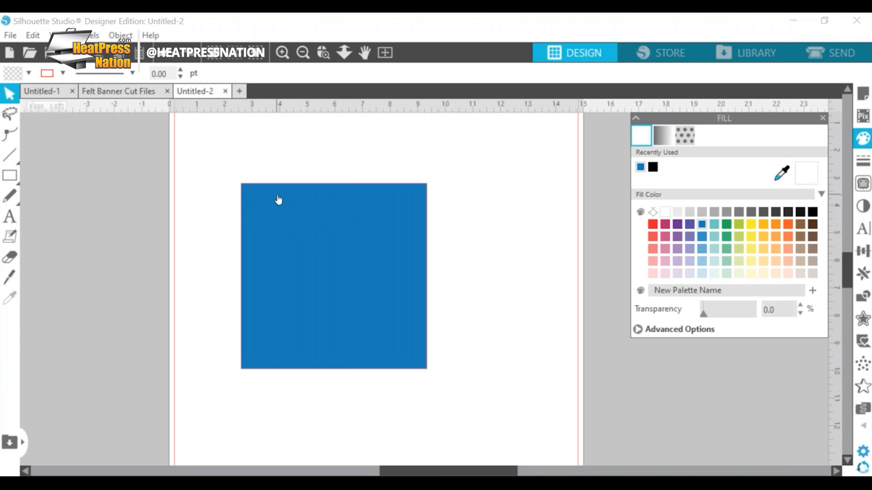
mouse_move(15, 181)
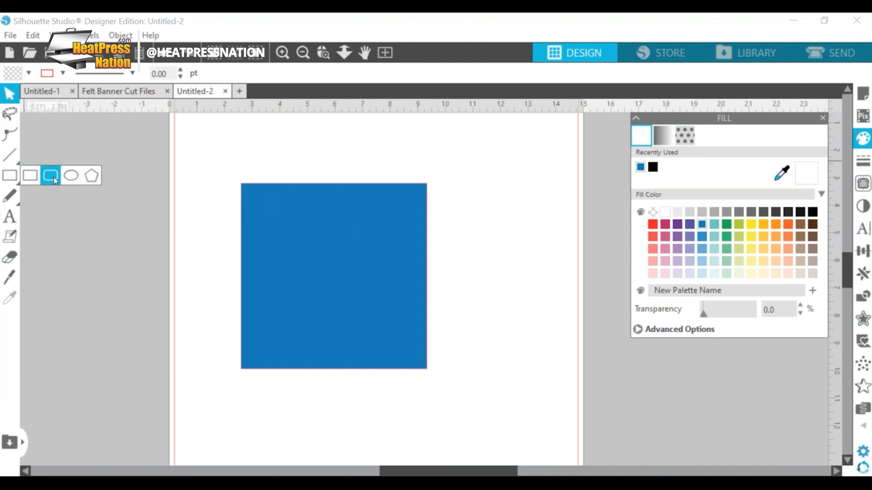
click(394, 234)
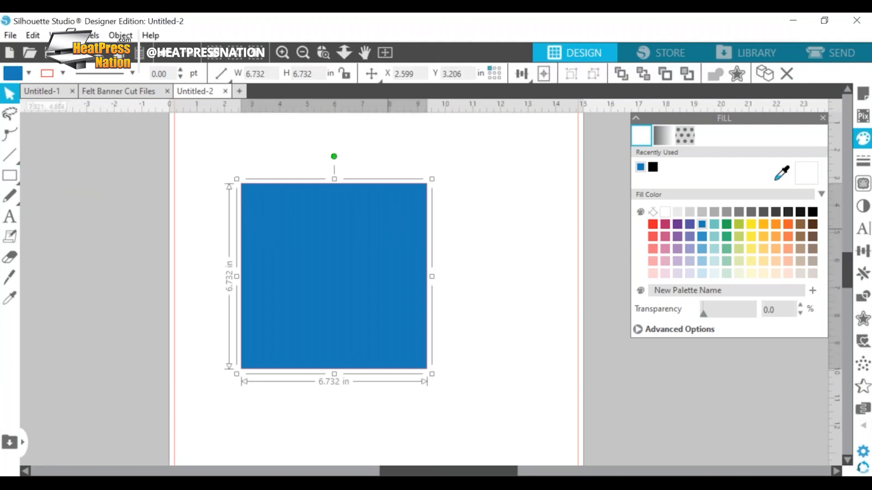
key(Delete)
Step: Draw a rounded square about 4.63 in wide on the page and enlarge its corner rounding
mouse_move(15, 179)
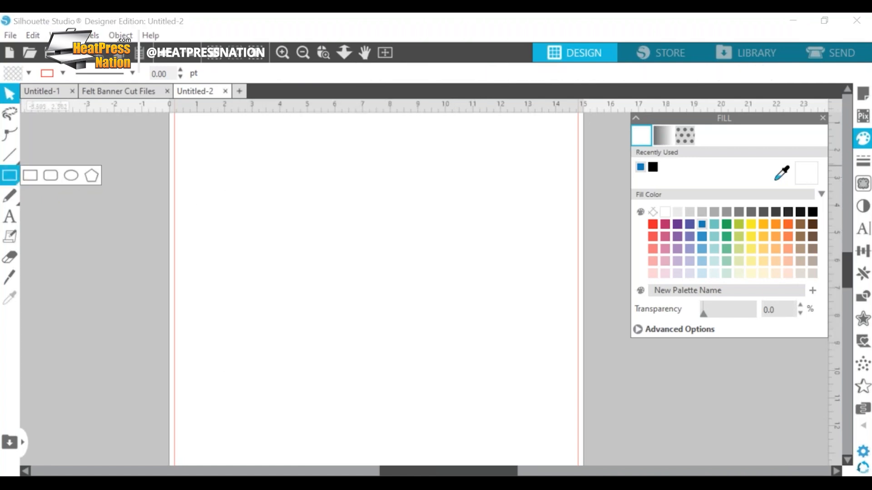
click(51, 177)
drag(262, 200, 372, 345)
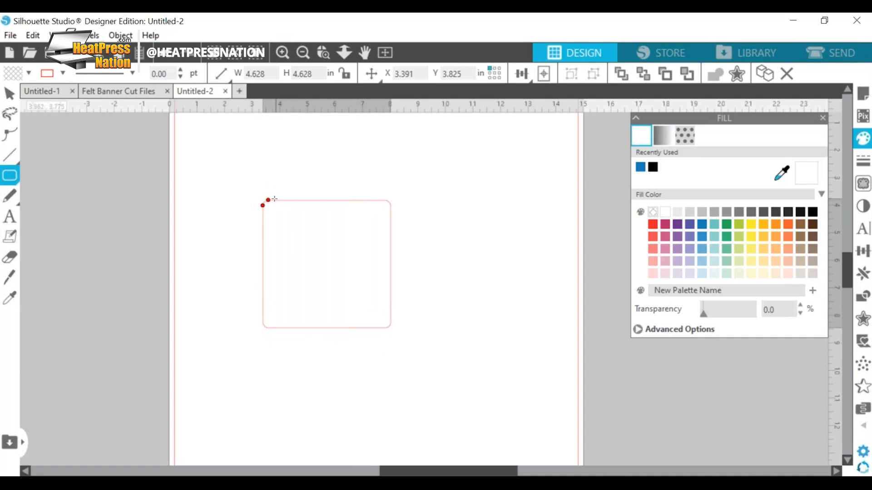
mouse_move(271, 204)
mouse_down()
mouse_move(286, 204)
mouse_move(265, 214)
mouse_move(268, 225)
mouse_move(268, 212)
mouse_move(283, 207)
mouse_up()
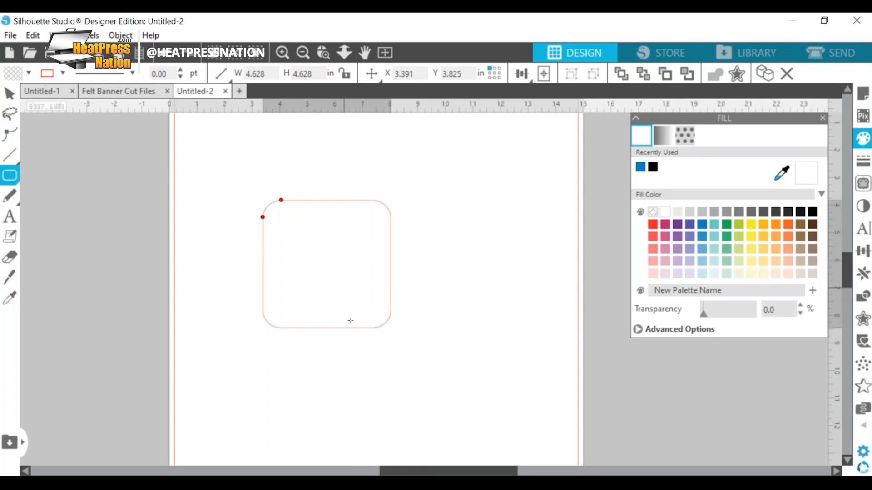
Step: Convert the rounded square to a path and move it slightly higher on the page
click(10, 95)
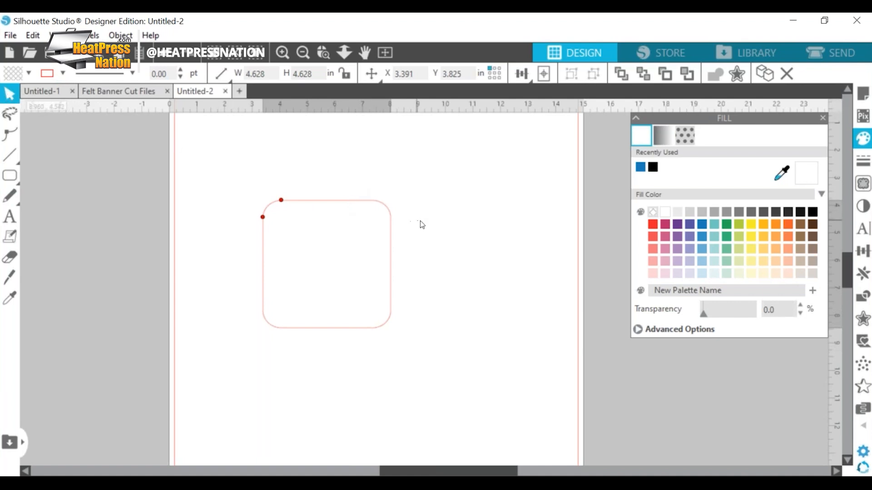
click(351, 202)
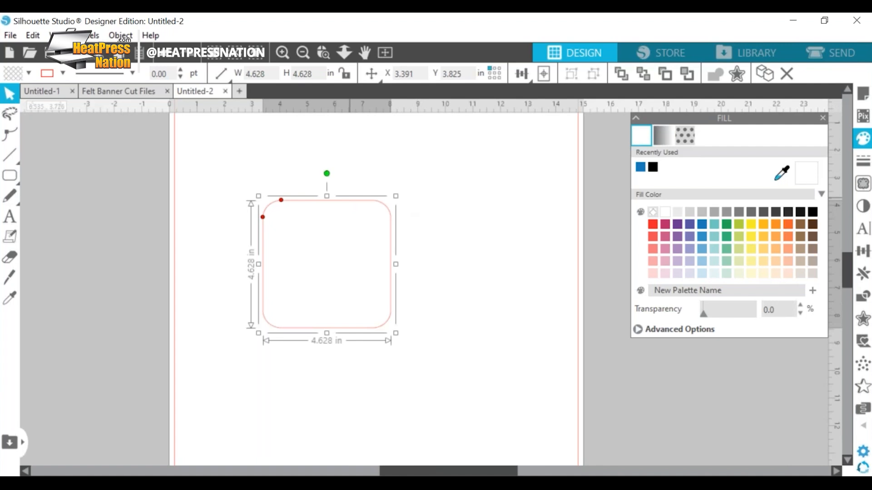
right_click(394, 237)
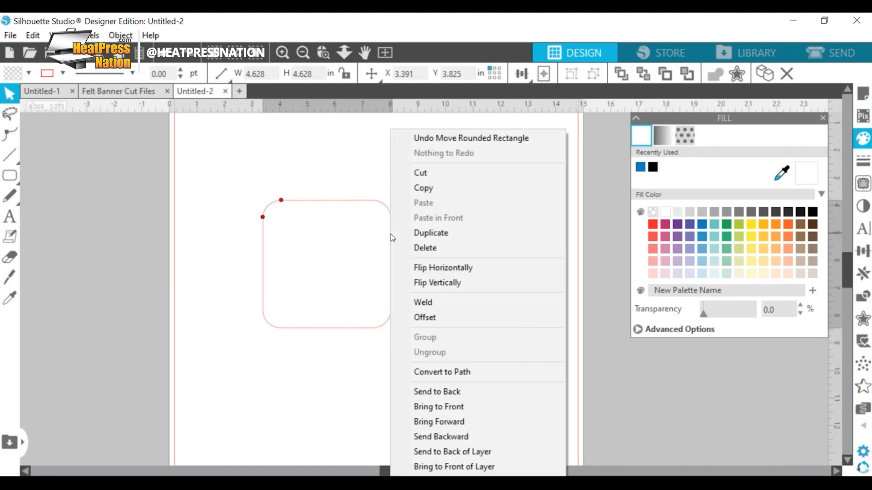
click(492, 374)
click(459, 296)
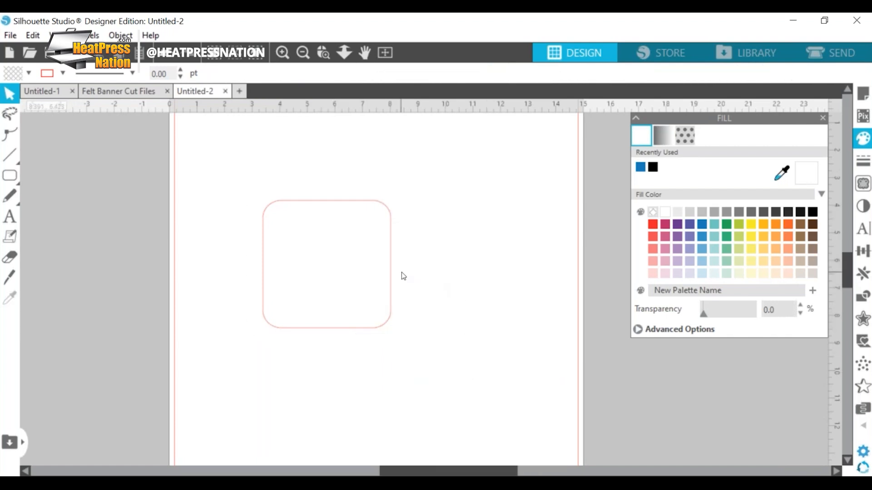
drag(392, 275, 395, 269)
click(344, 343)
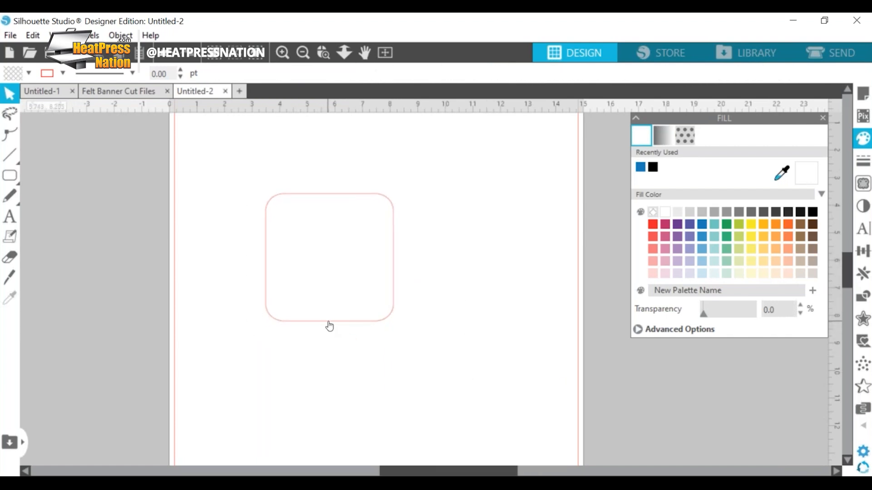
Step: Review the blue pennant's shape in Felt Banner Cut Files as a reference and return to the Untitled-2 drawing
click(118, 91)
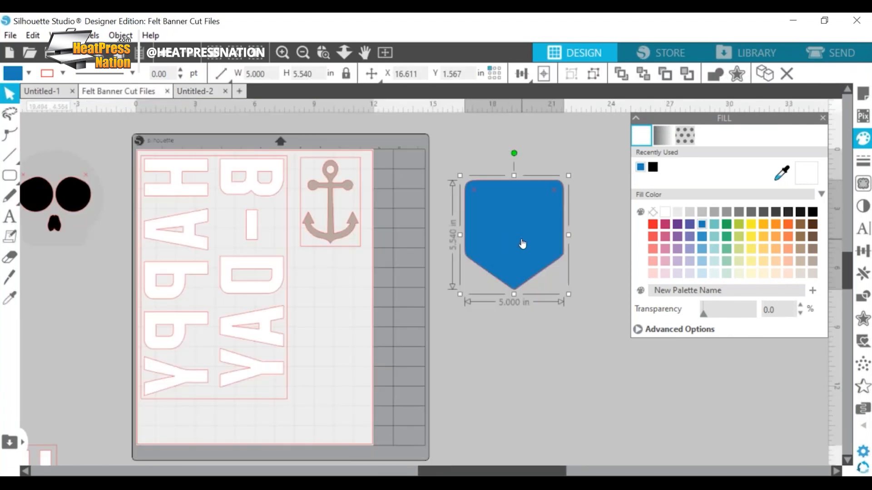
click(541, 320)
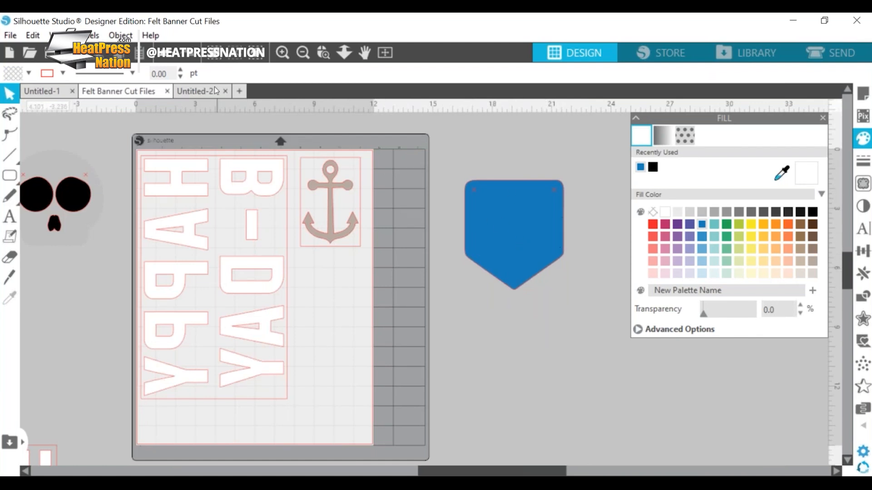
click(198, 91)
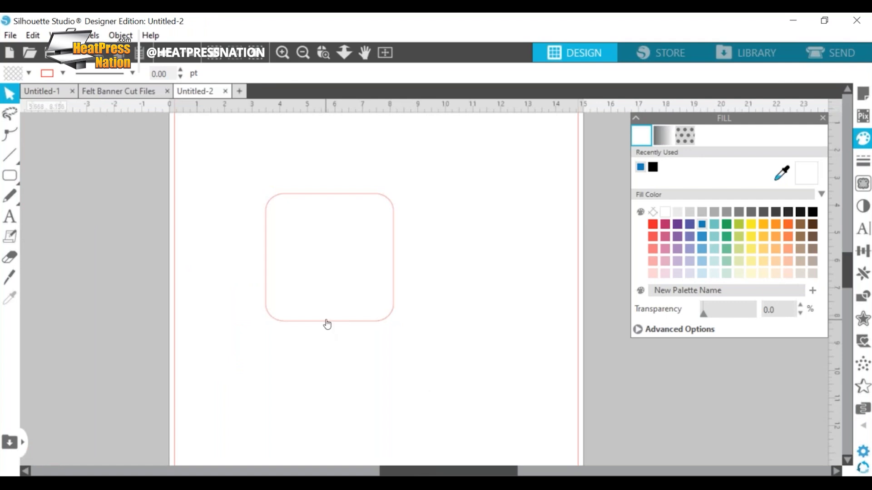
Step: Add a point at the middle of the rounded square's lower edge and pull it downward to form a pennant tip
double_click(326, 322)
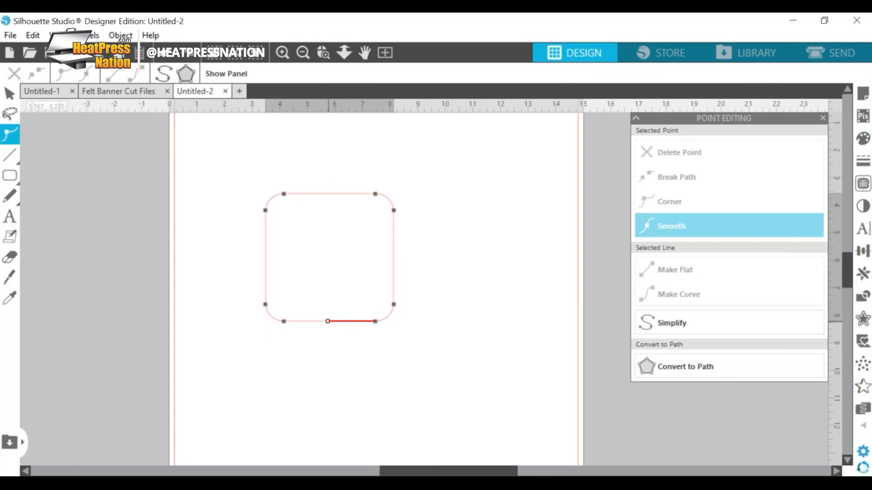
click(328, 322)
drag(329, 322, 330, 358)
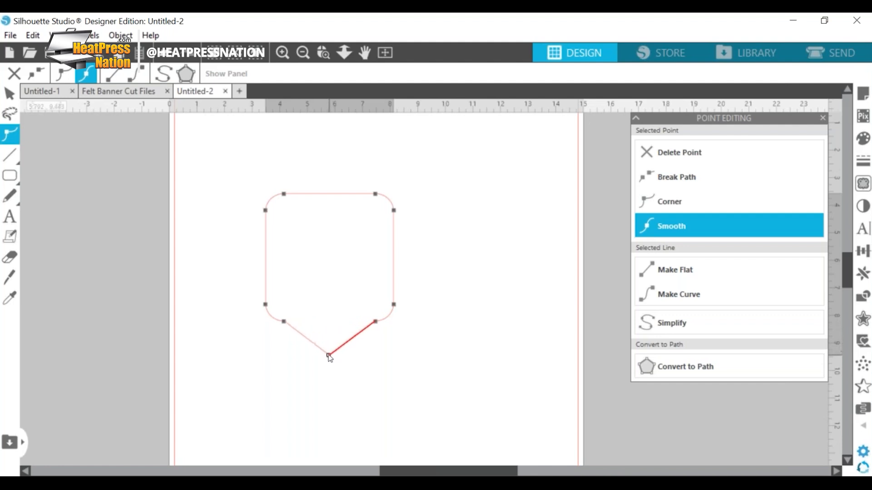
Step: Convert the pennant's tip point to a curve and shorten both of its handles to tighten the rounding
click(283, 53)
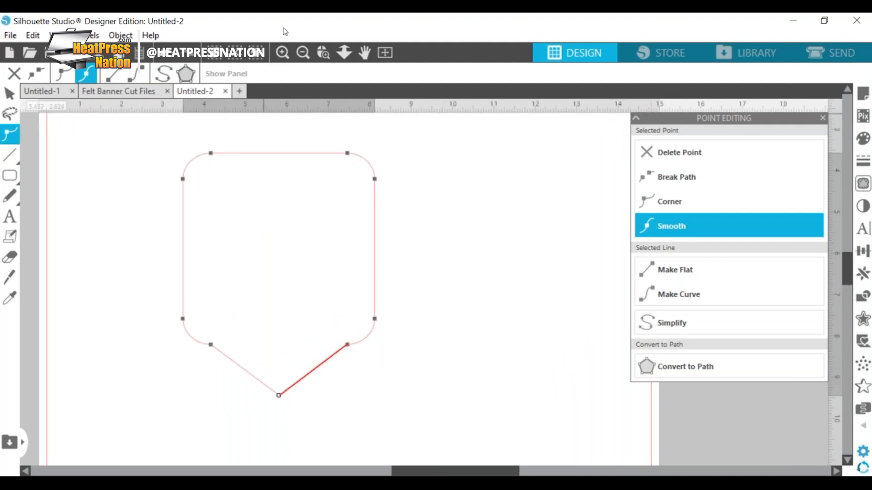
click(283, 53)
scroll(331, 285, left, 5)
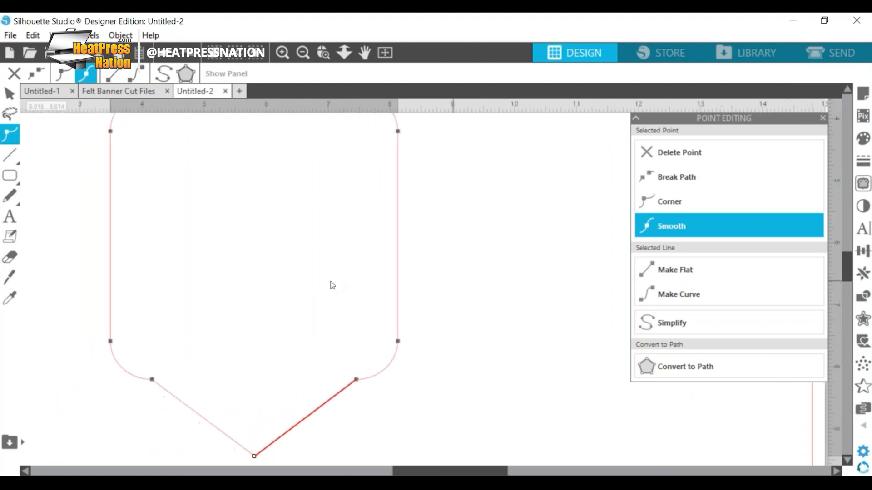
scroll(372, 431, down, 1)
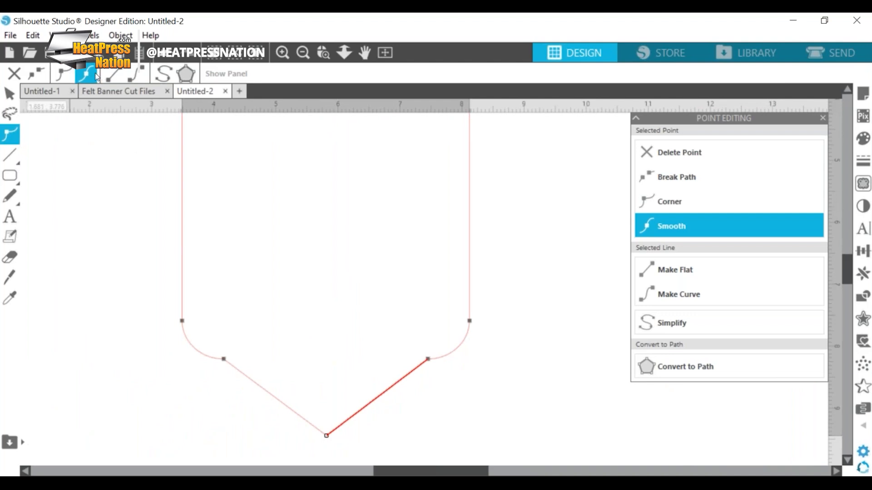
click(139, 75)
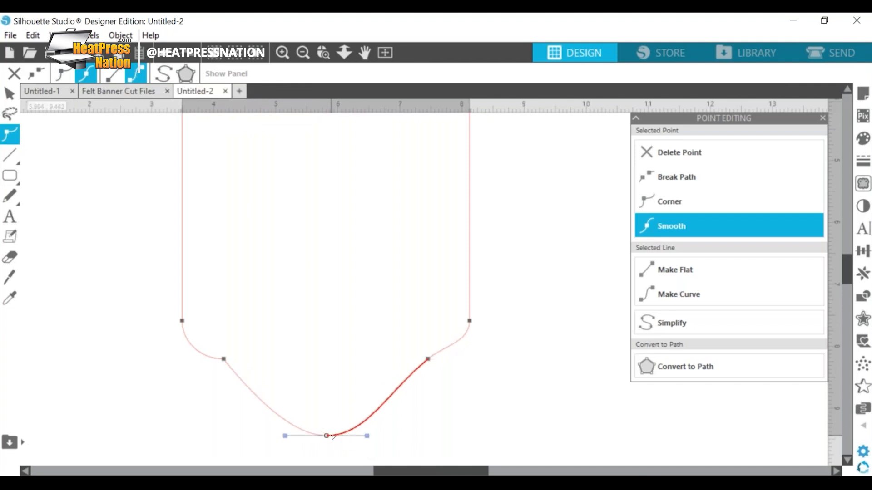
drag(366, 437, 349, 436)
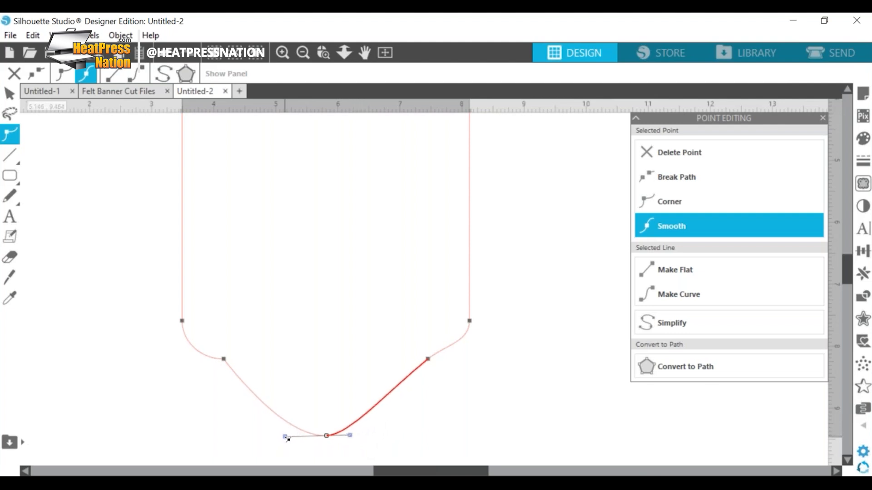
drag(285, 438, 301, 438)
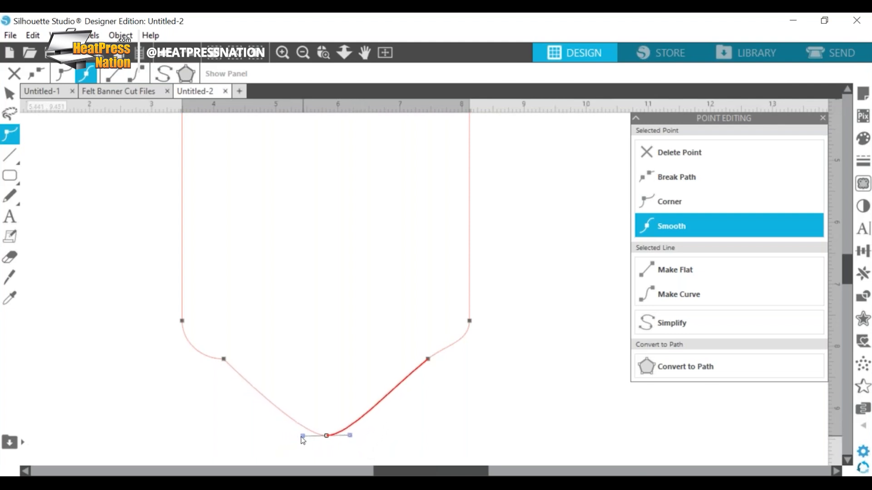
Step: Delete the two extra points on the pennant's lower edge, one on each side of the tip
click(224, 359)
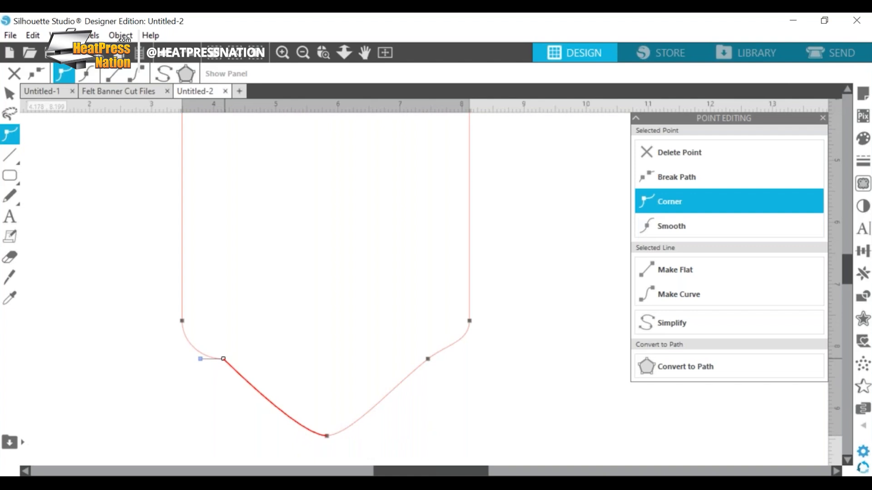
click(679, 153)
click(427, 359)
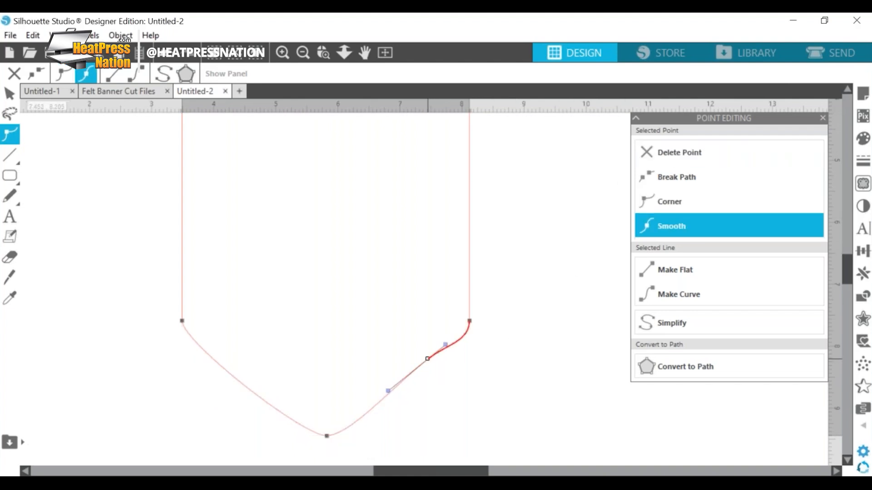
key(Delete)
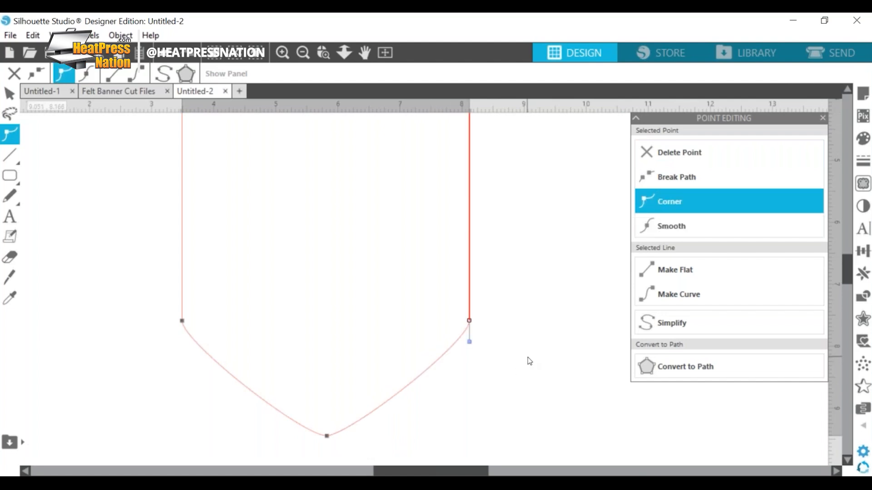
click(503, 405)
Step: Fill the pennant with medium blue and move it left and slightly lower on the page
click(303, 52)
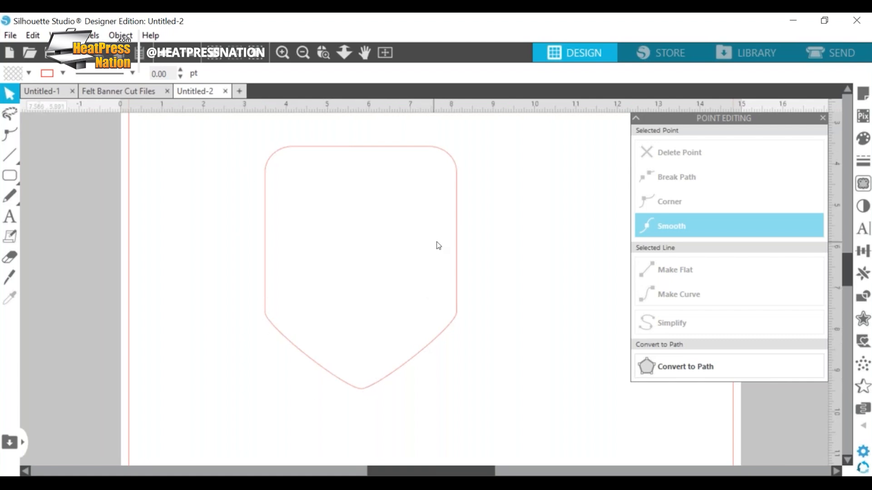
click(456, 306)
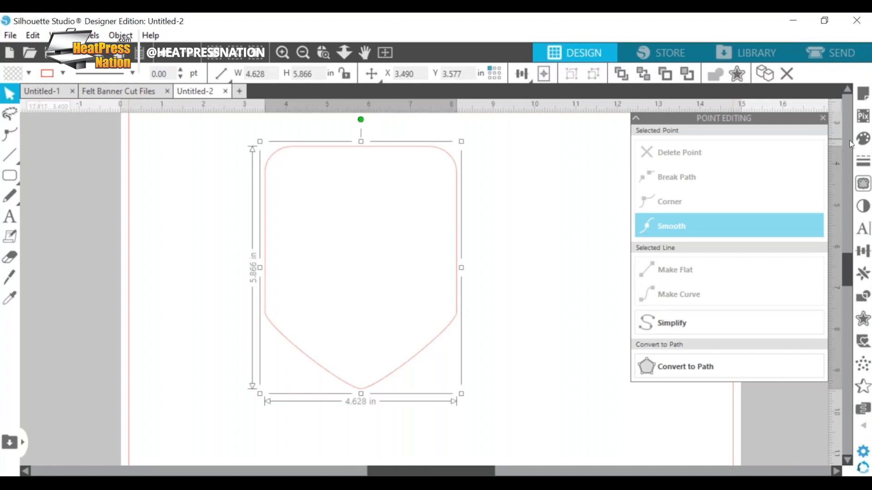
click(862, 138)
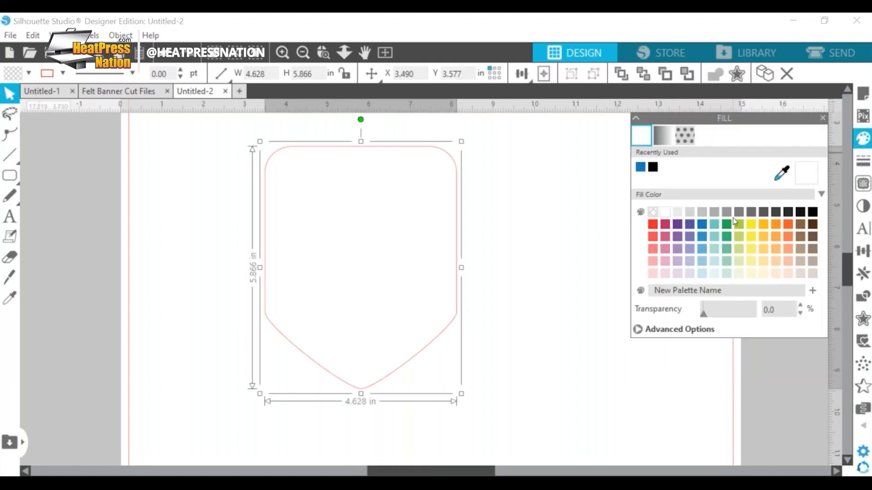
click(702, 236)
click(525, 249)
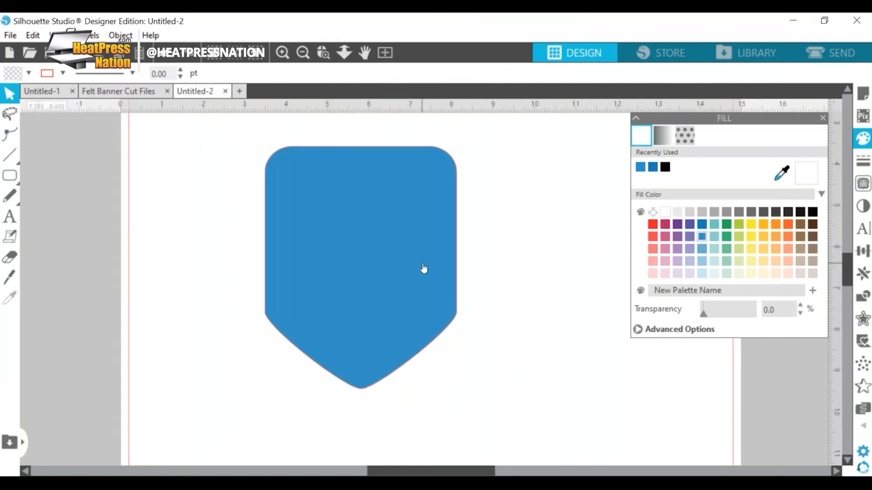
drag(424, 269, 383, 271)
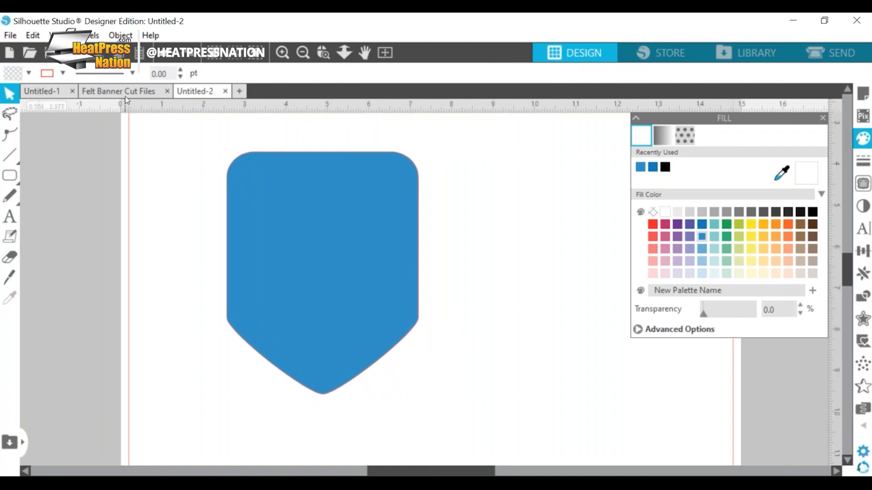
Step: Switch to Felt Banner Cut Files and fill the blue reference pennant with white to expose its two X marks
click(126, 92)
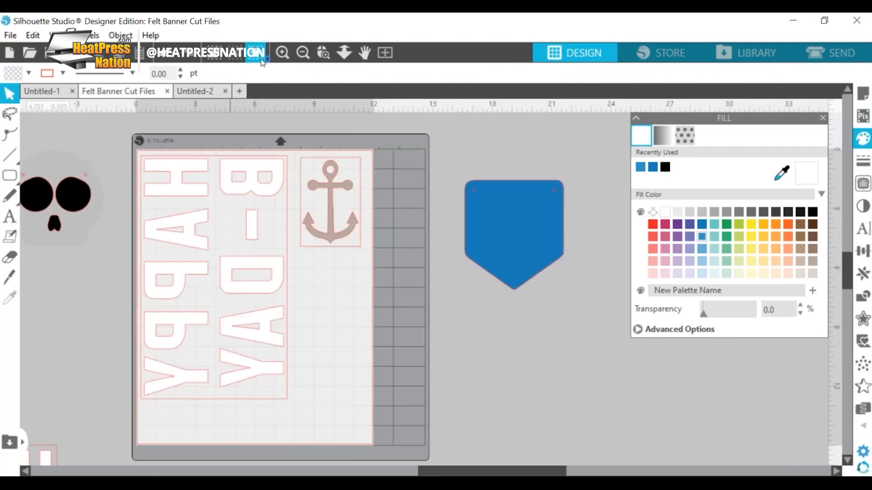
click(282, 53)
click(283, 52)
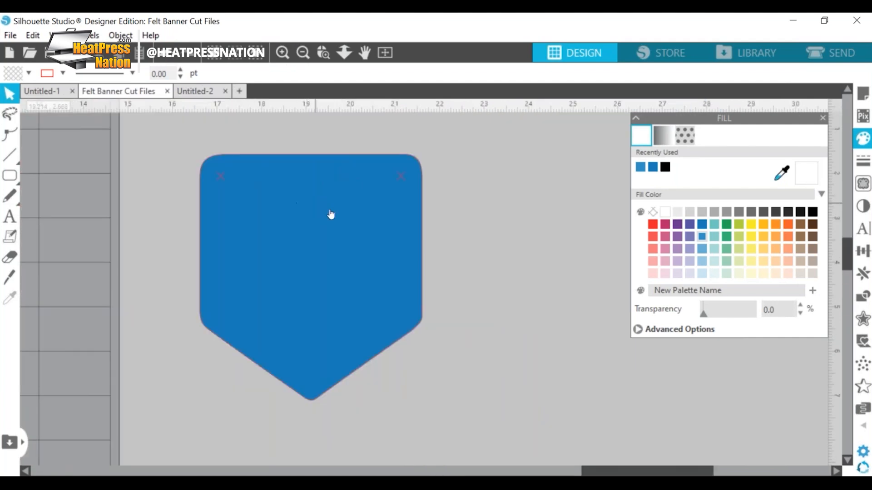
click(320, 210)
click(675, 216)
click(529, 210)
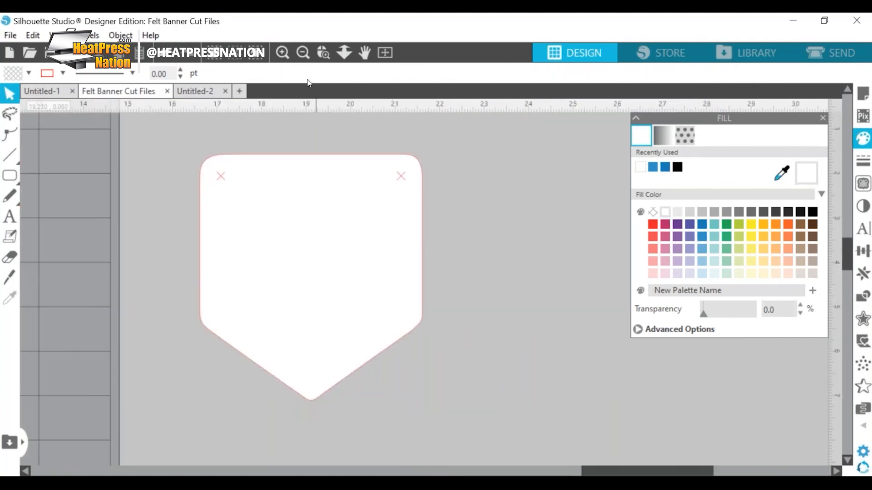
click(290, 53)
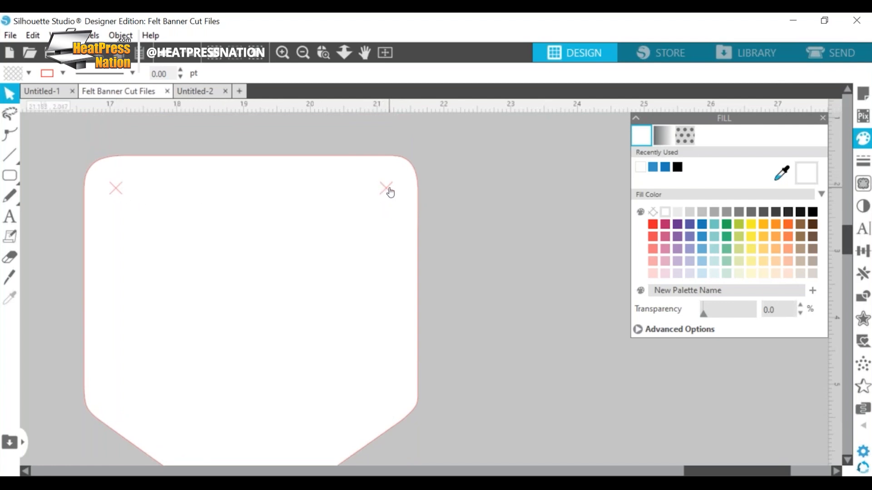
Step: Draw a circle about 0.225 in across beside the reference pennant with the Ellipse tool, and delete it
mouse_move(10, 175)
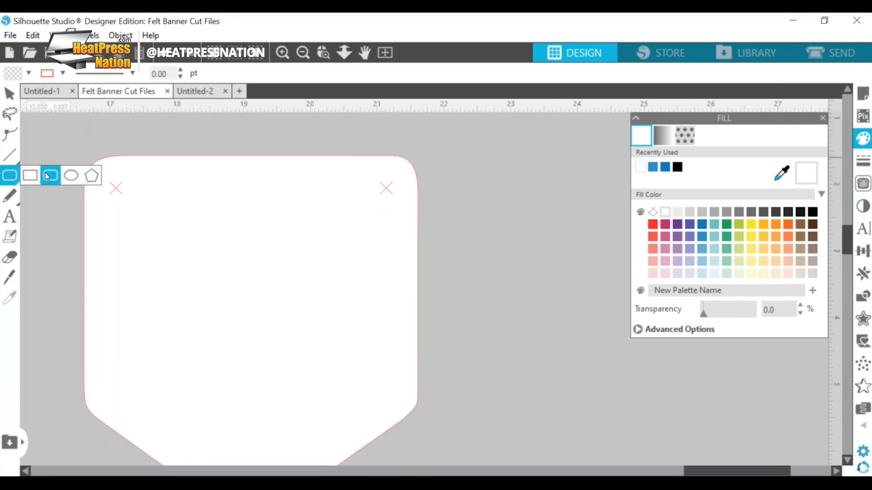
click(91, 175)
drag(158, 190, 497, 203)
click(10, 93)
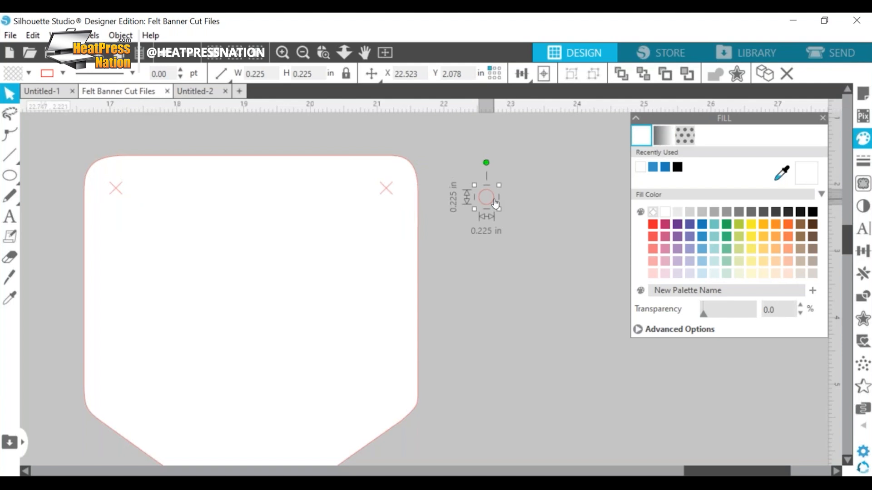
key(Delete)
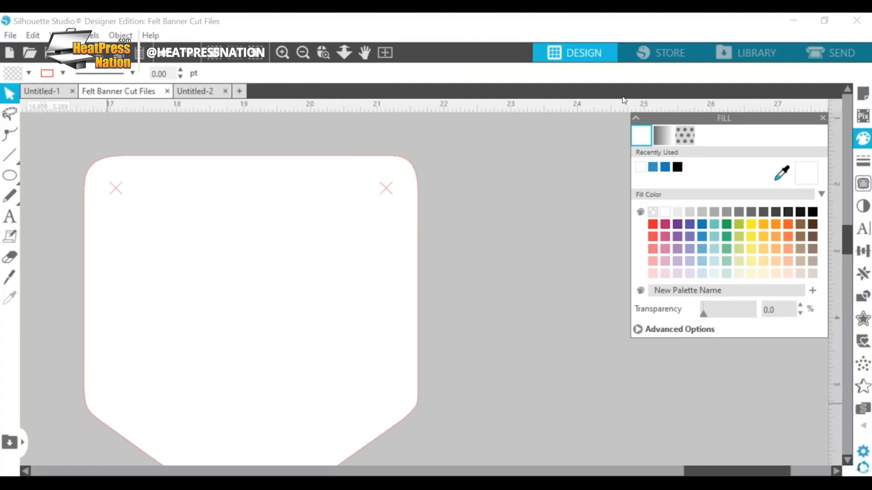
Step: Return to the Untitled-2 drawing and fill its pennant with pale yellow
click(385, 194)
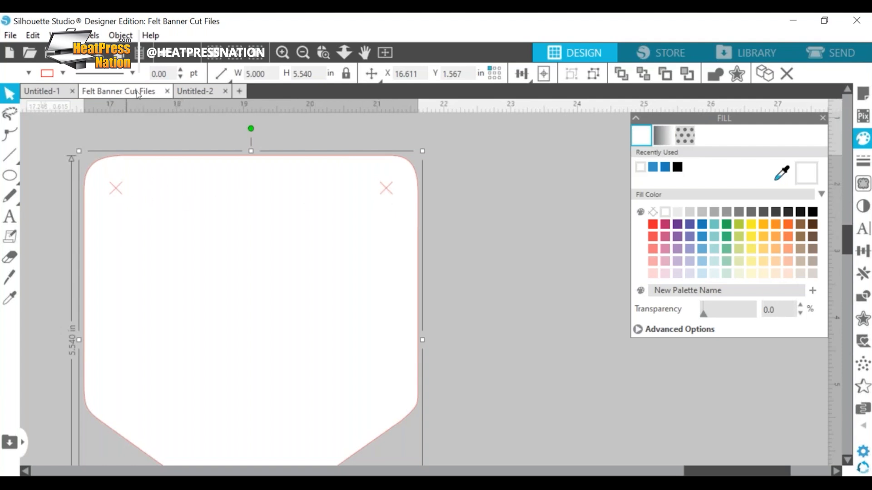
click(208, 92)
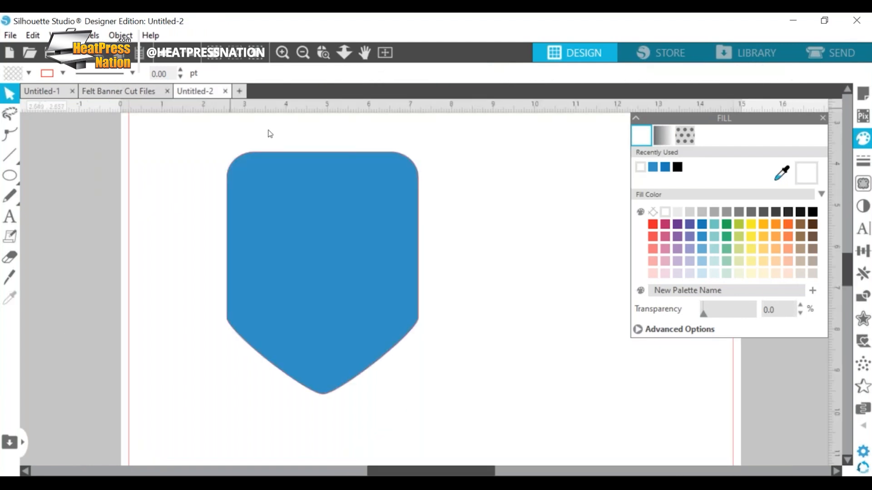
click(340, 232)
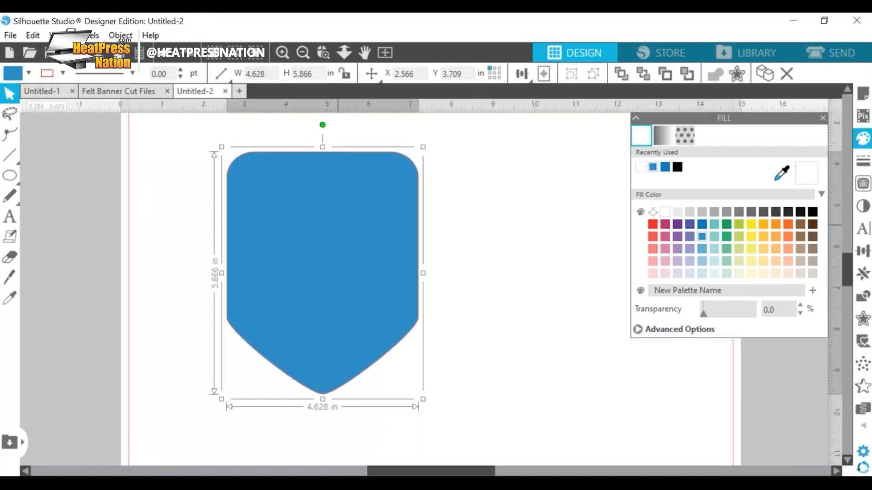
click(751, 225)
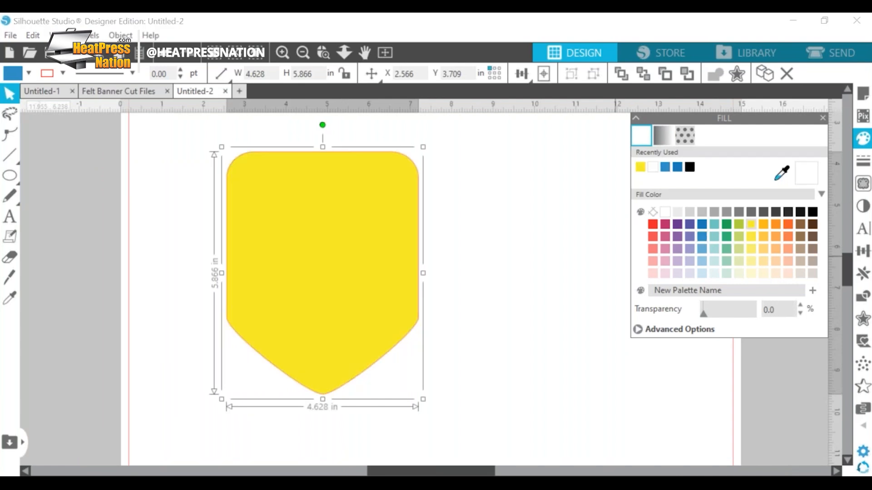
click(750, 262)
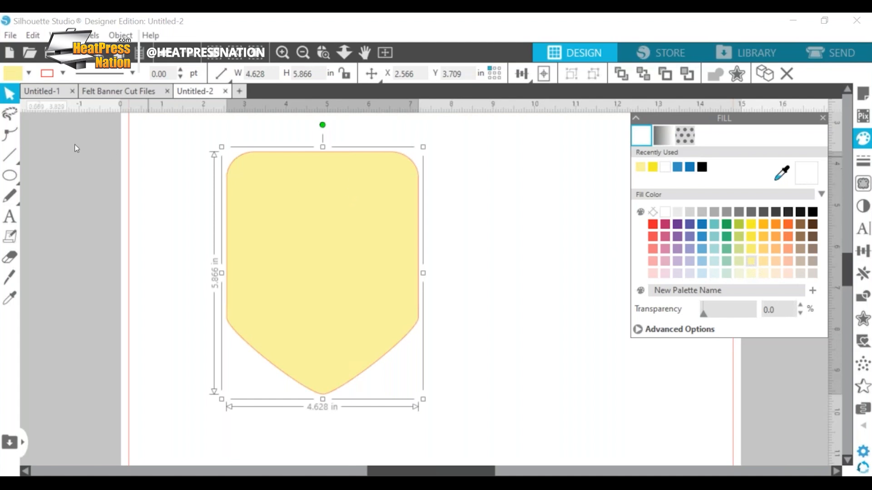
Step: Draw a diagonal line about 0.924 in wide and 0.924 in high in the blank area beside the yellow pennant
click(5, 156)
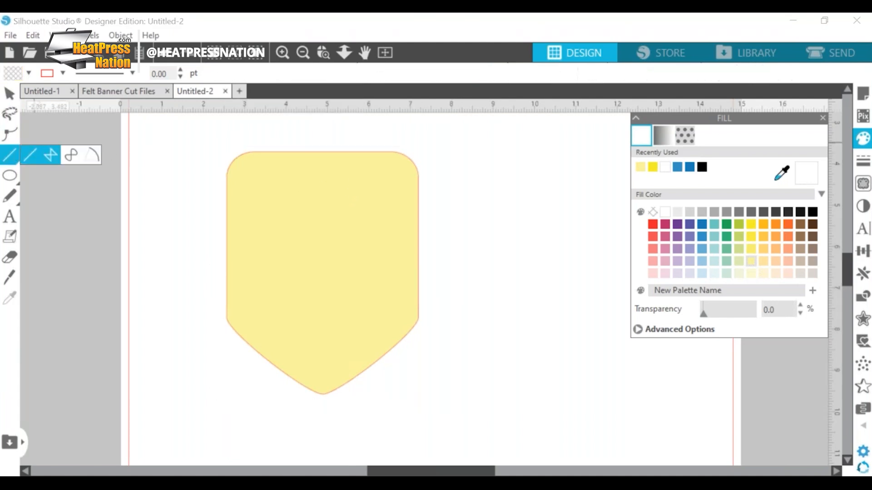
click(154, 176)
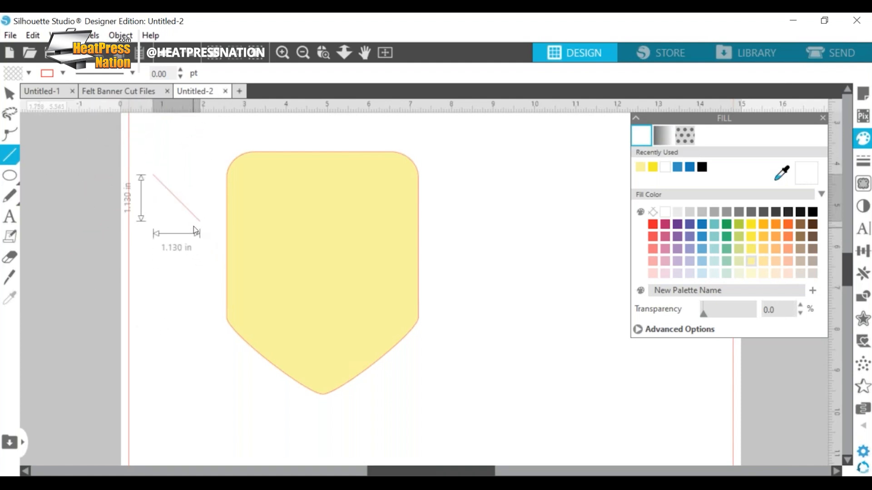
click(191, 220)
click(9, 94)
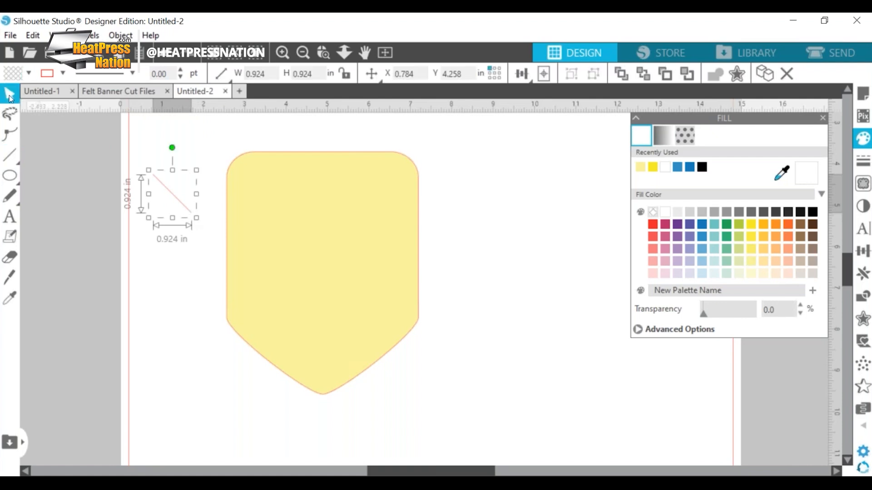
Step: Copy the diagonal line and paste a second one beside the pennant
right_click(176, 198)
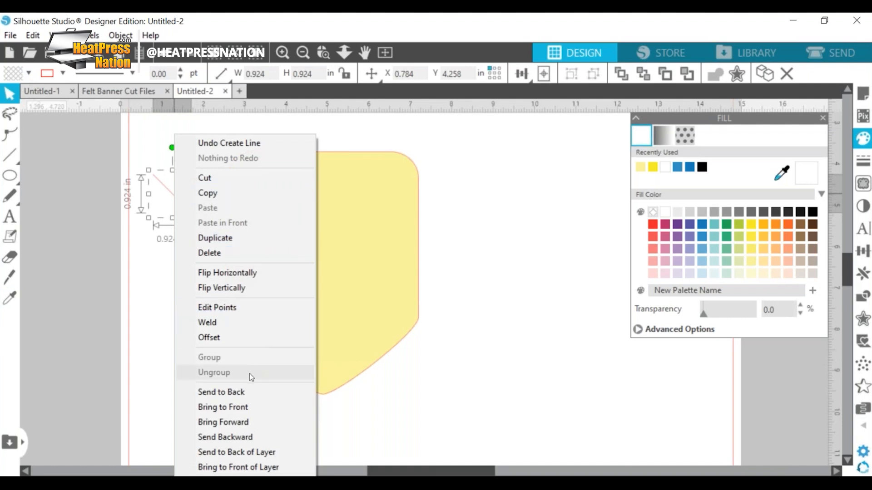
click(225, 192)
right_click(187, 205)
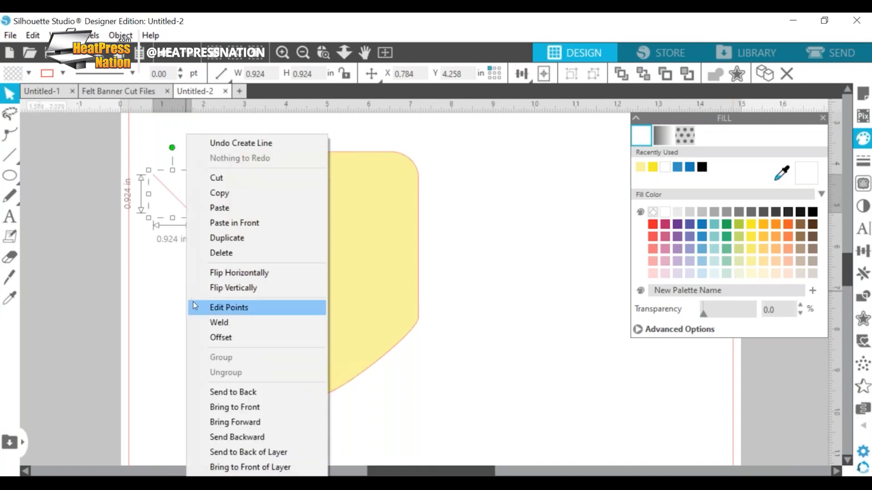
click(231, 207)
key(Escape)
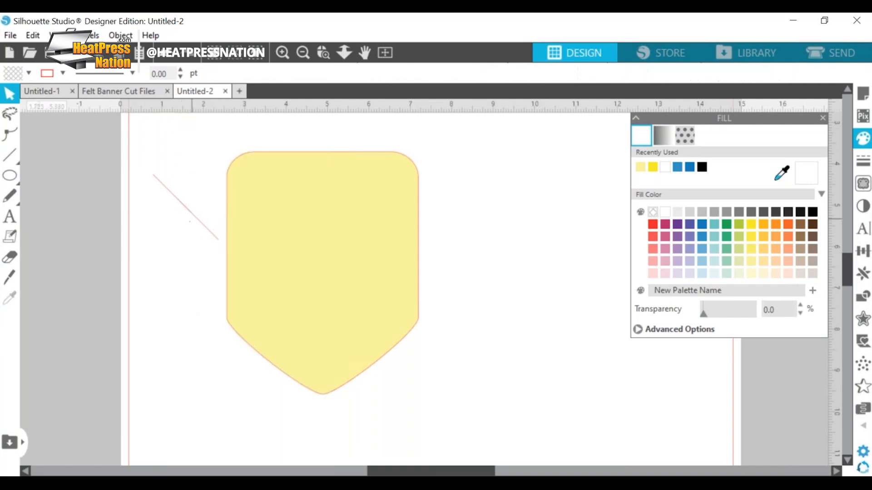
Step: Flip the pasted line horizontally and move it over the original line to form an X
right_click(160, 228)
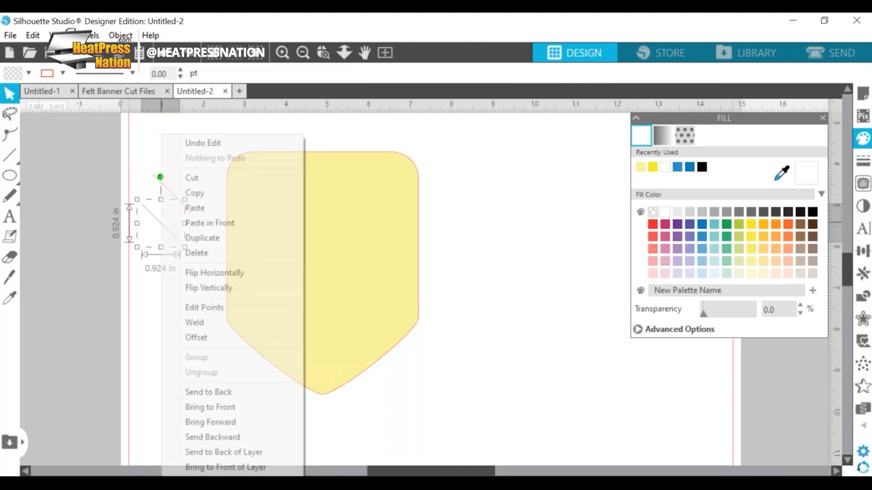
click(252, 273)
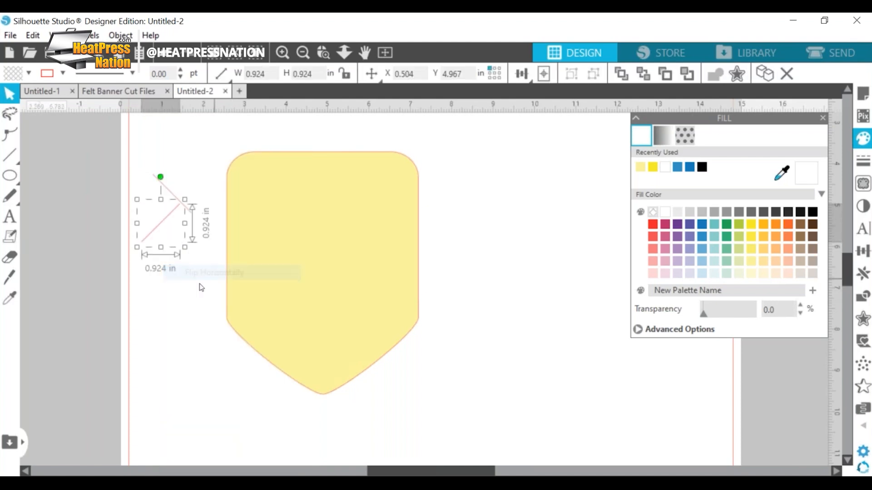
drag(160, 227, 171, 196)
Step: Group the two crossed lines and move the X slightly lower beside the pennant
drag(213, 139, 140, 241)
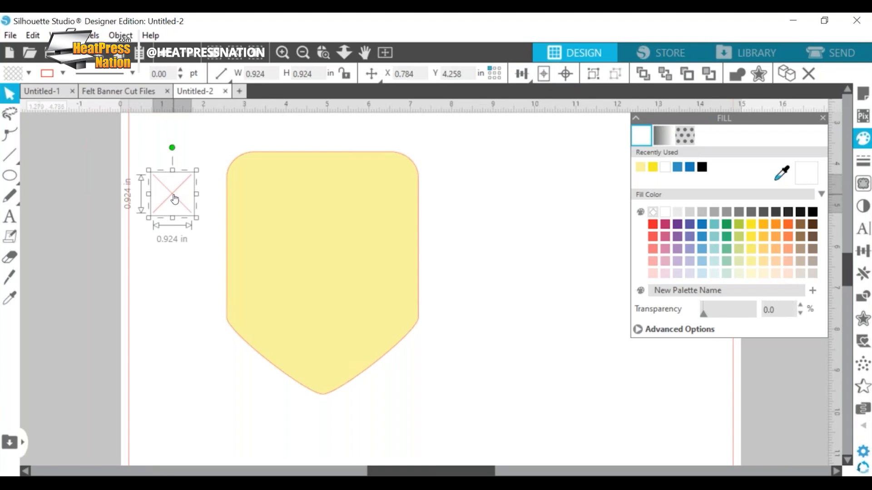
key(i)
click(175, 230)
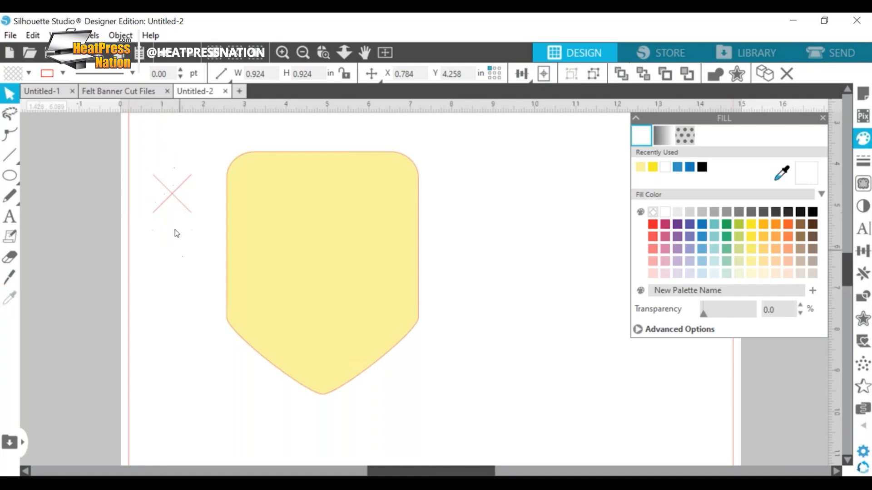
drag(174, 193, 172, 227)
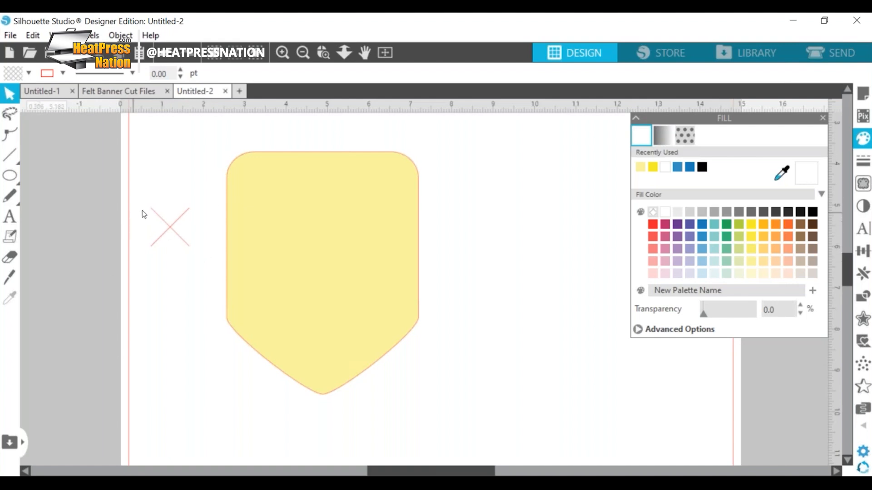
Step: Shrink the X to about 0.413 in square and place it inside the pennant's upper-left corner
click(172, 228)
drag(194, 204, 258, 185)
click(10, 298)
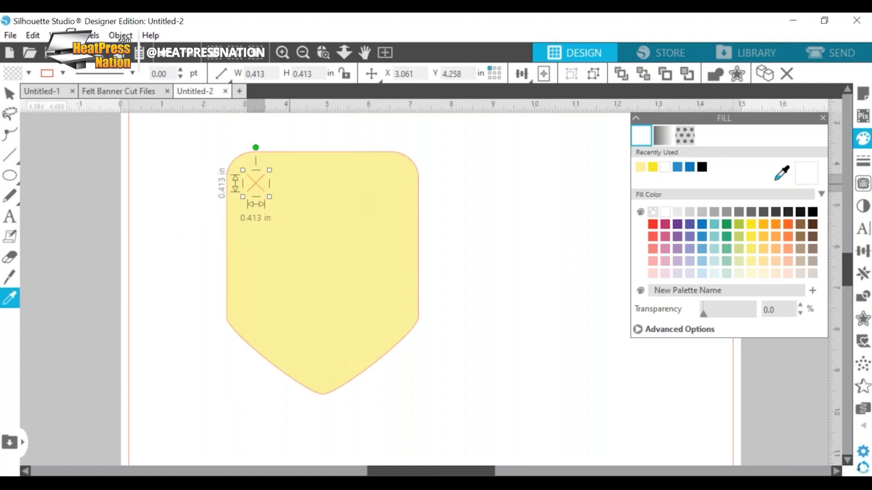
Step: Duplicate the X straight across to the pennant's upper-right corner, at X about 6.164 in and Y 4.258 in
key(alt)
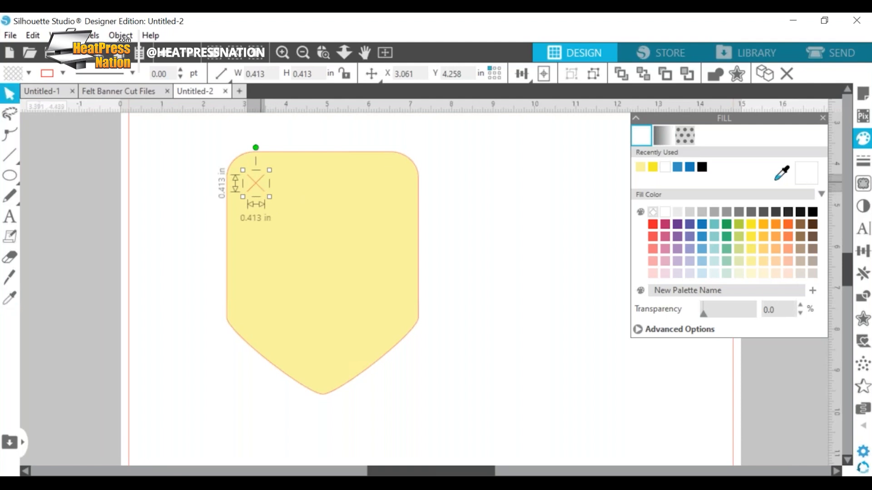
drag(268, 191, 385, 185)
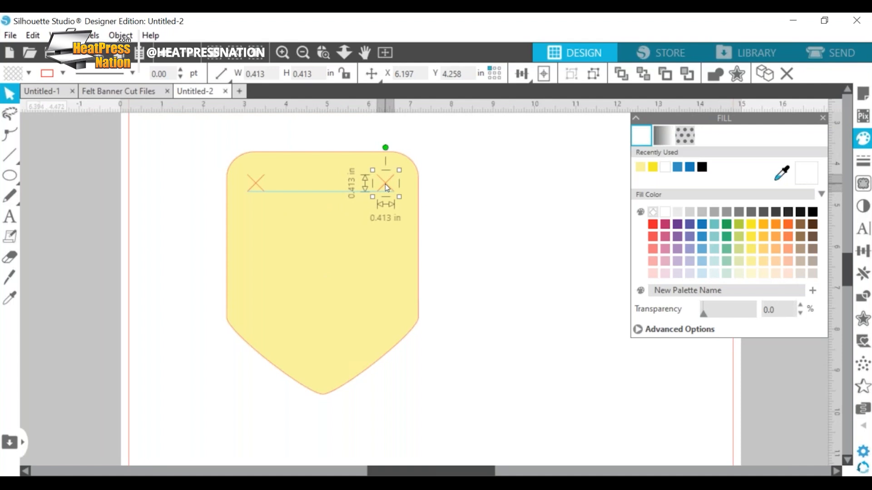
mouse_move(385, 184)
mouse_down()
mouse_move(385, 173)
mouse_move(383, 183)
mouse_up()
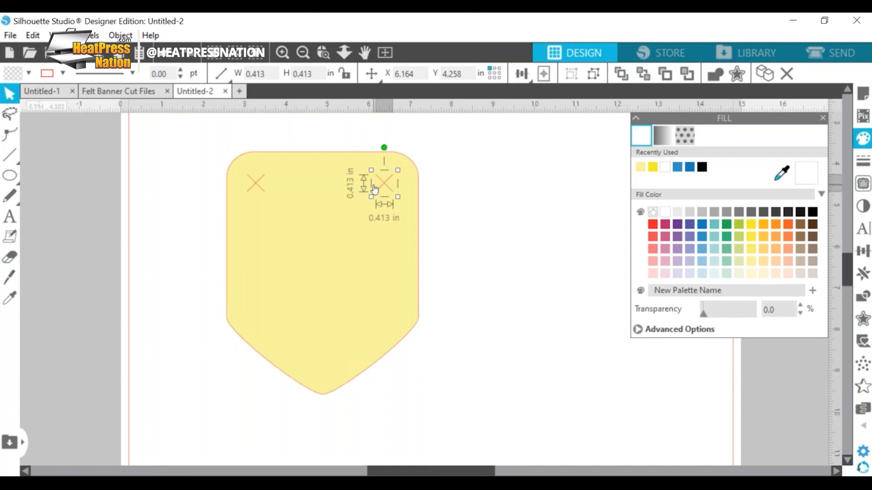
Step: Align the two X marks by their vertical centres
shift+click(257, 184)
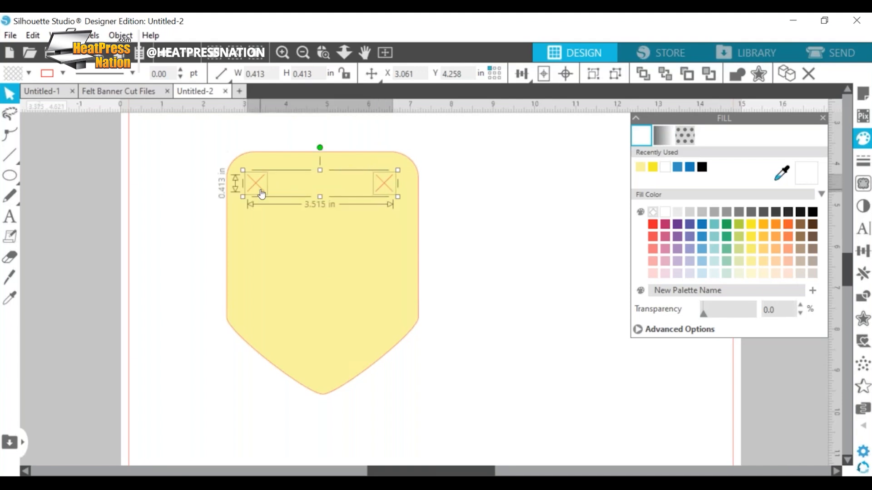
click(521, 73)
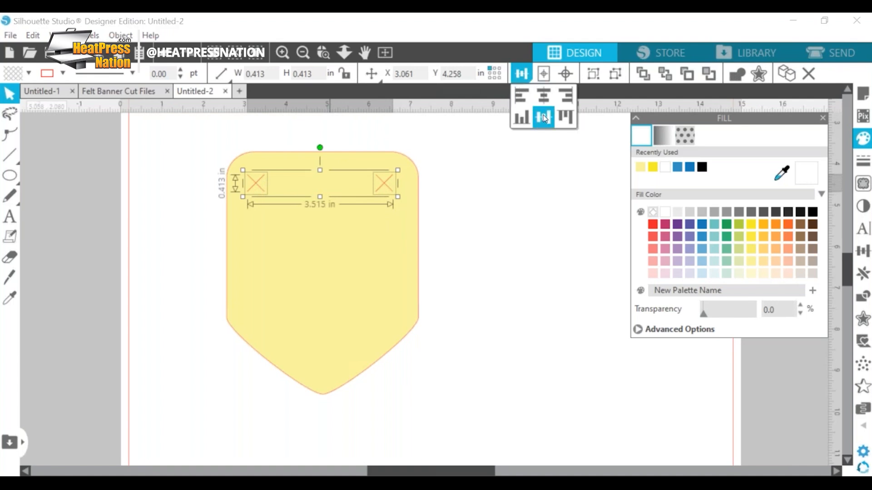
click(518, 140)
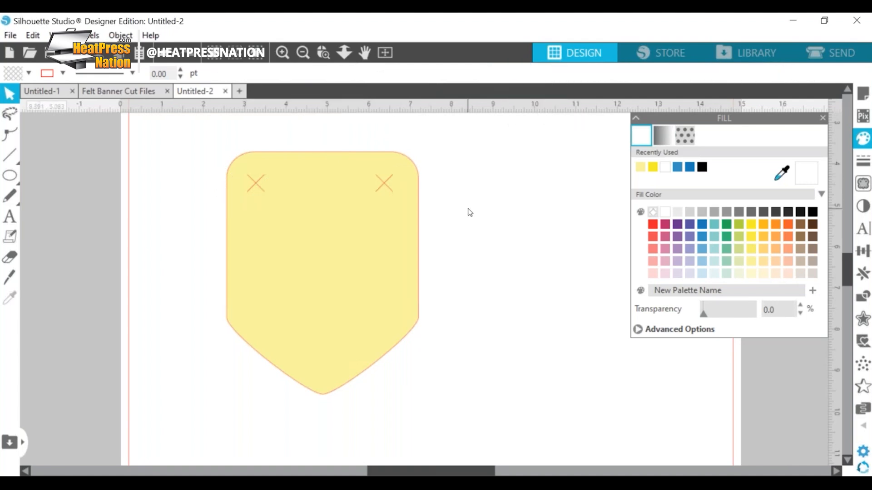
Step: Group the two X marks in the pennant's upper corners into one object
click(384, 184)
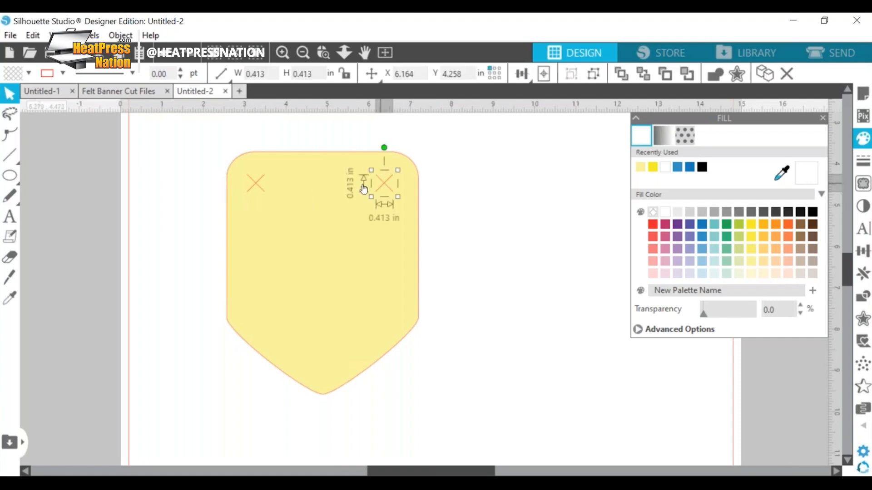
shift+click(258, 188)
key(i)
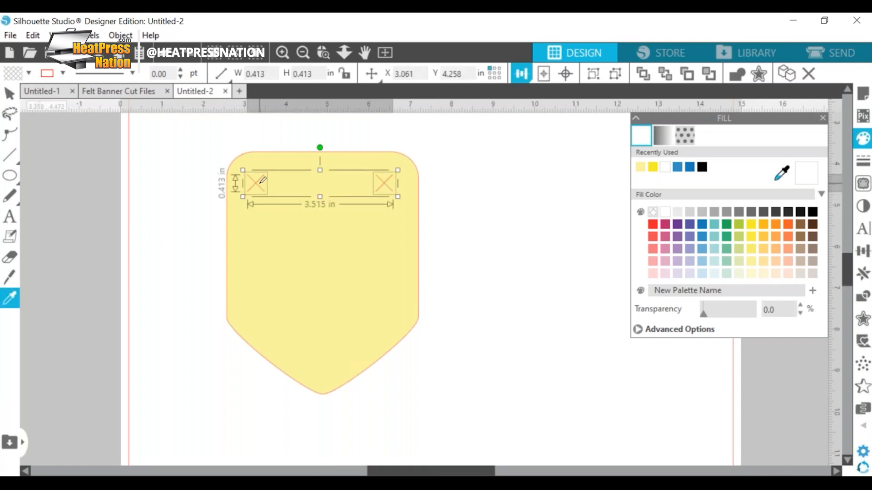
key(Escape)
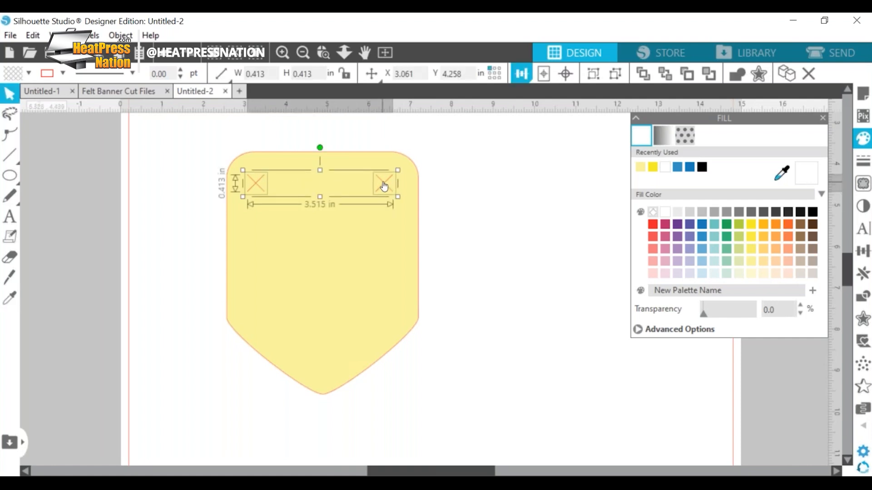
right_click(382, 184)
click(424, 307)
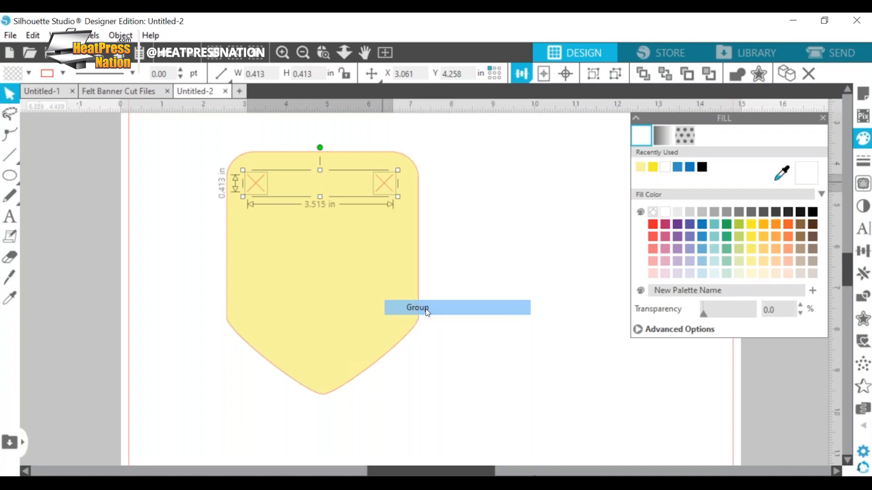
click(446, 206)
Step: Centre the grouped X marks horizontally on the pennant
drag(192, 136, 432, 190)
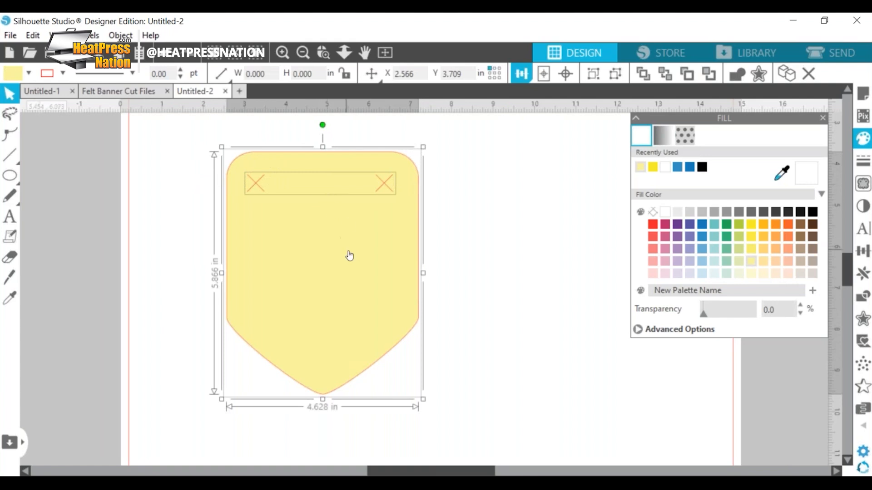
click(522, 74)
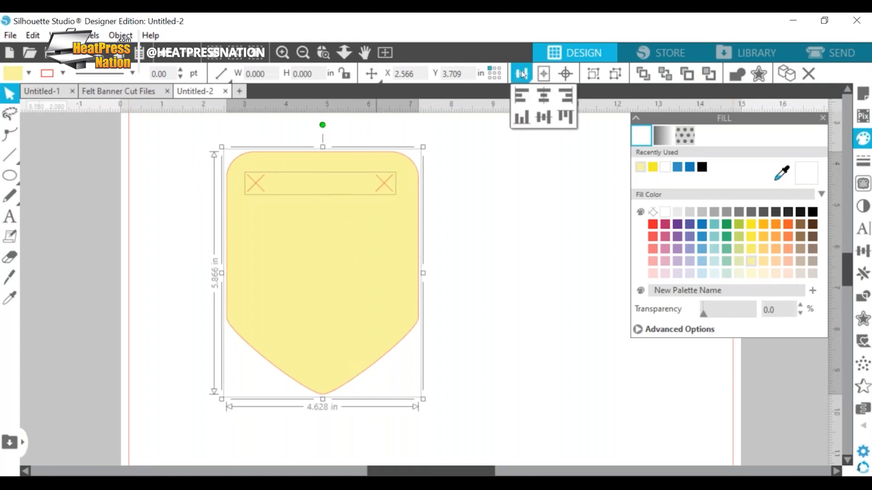
click(542, 94)
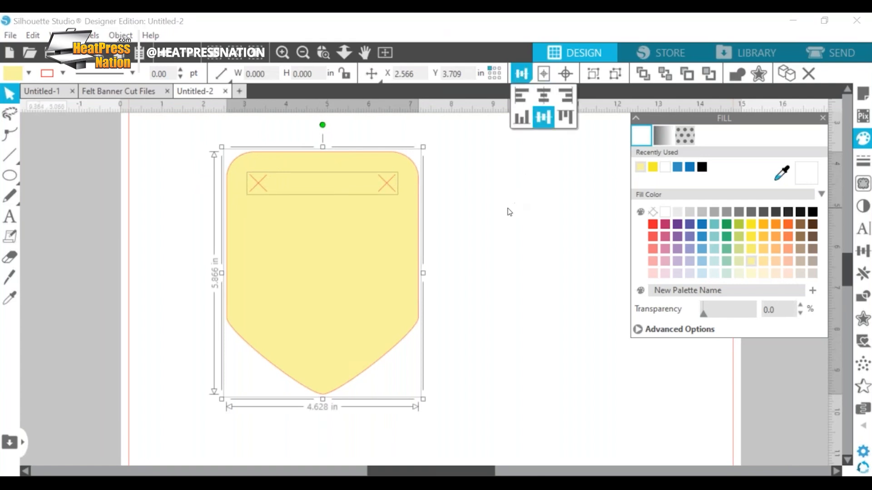
Step: Group the pennant together with its X marks
right_click(394, 227)
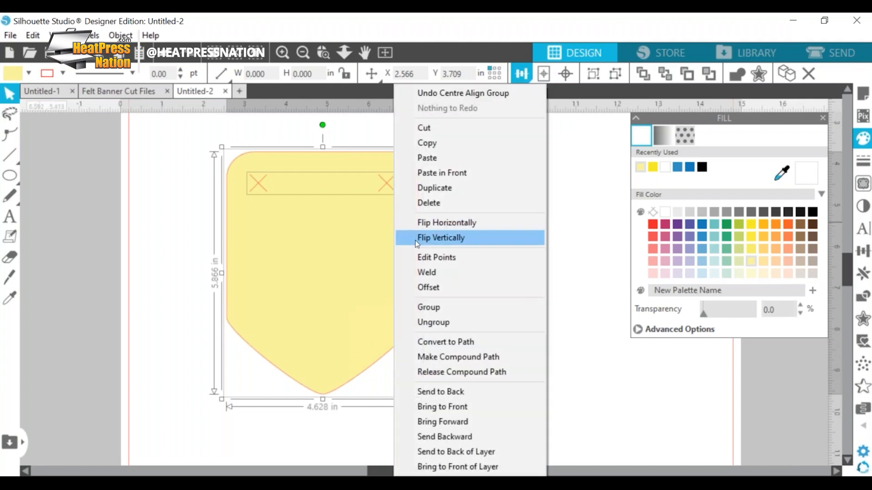
click(436, 307)
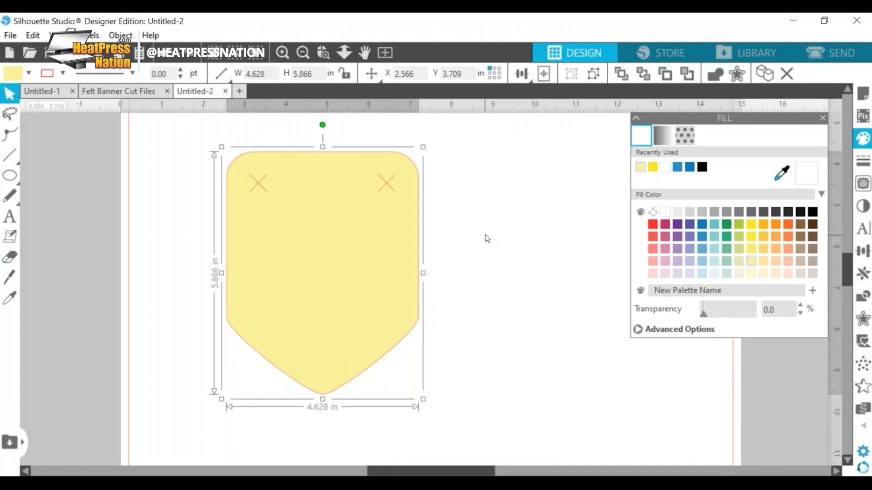
click(487, 239)
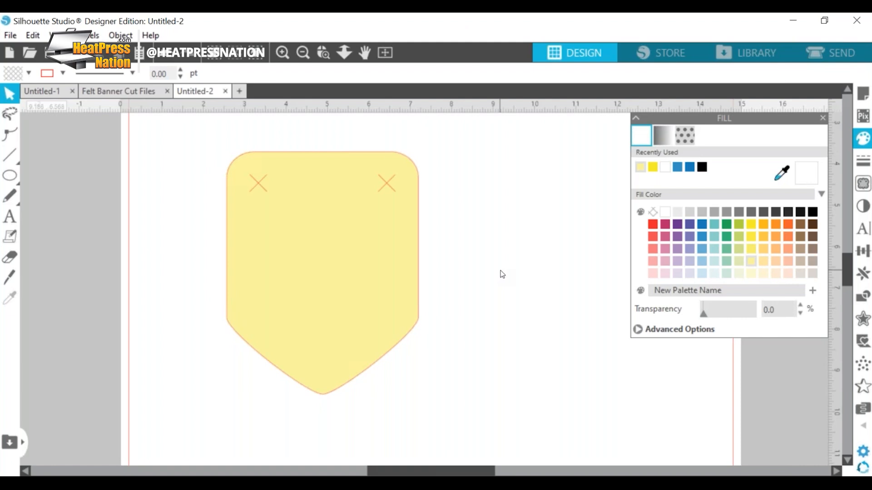
Step: Add the text "WOW" on the mat beside the pennant
scroll(491, 261, down, 2)
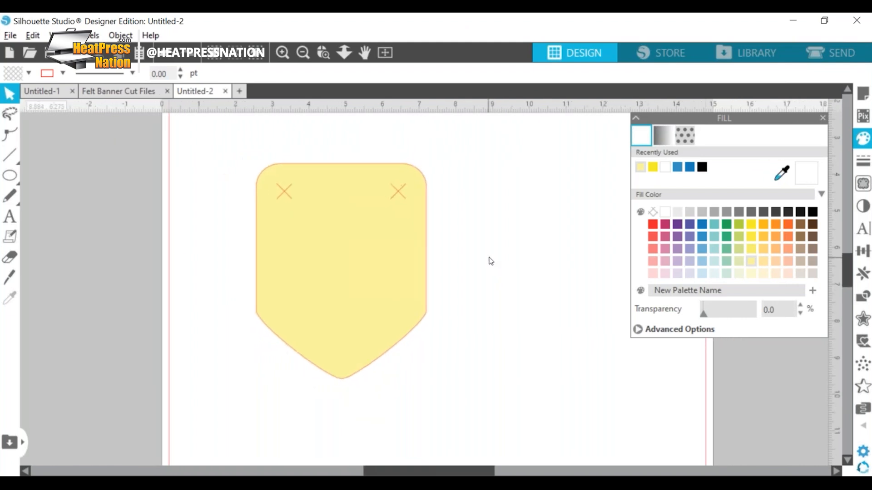
scroll(491, 261, down, 2)
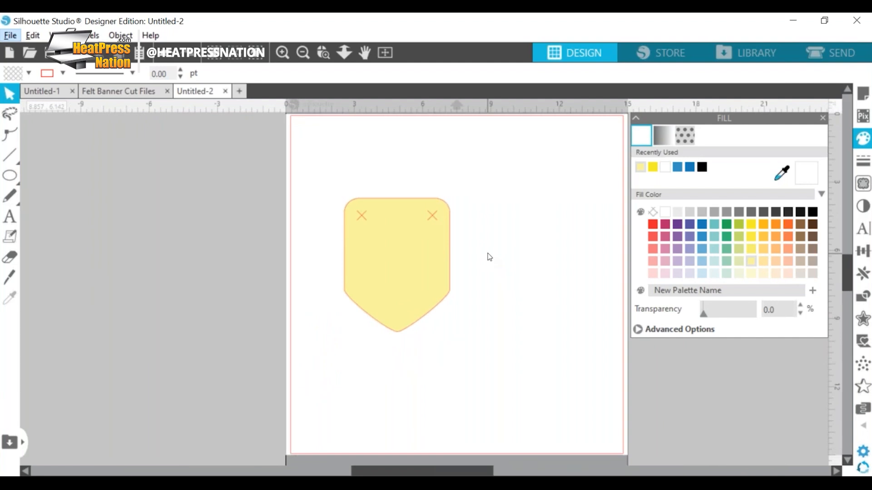
drag(405, 471, 478, 471)
click(11, 217)
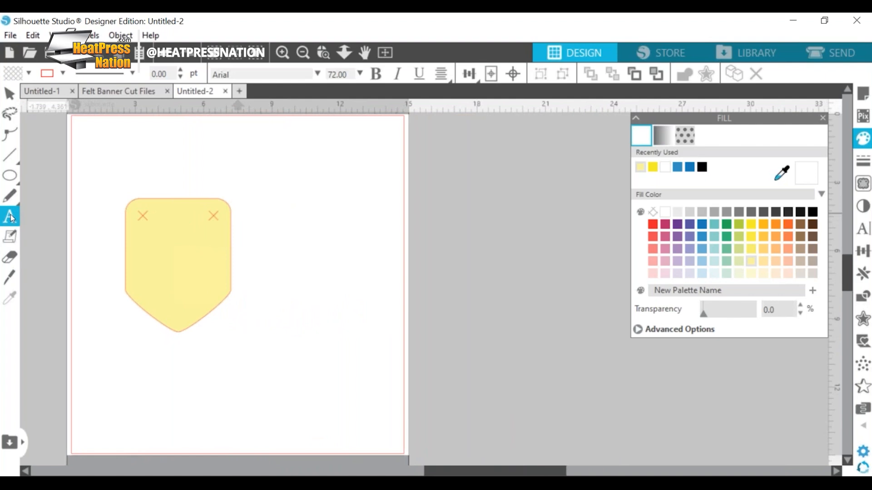
click(274, 269)
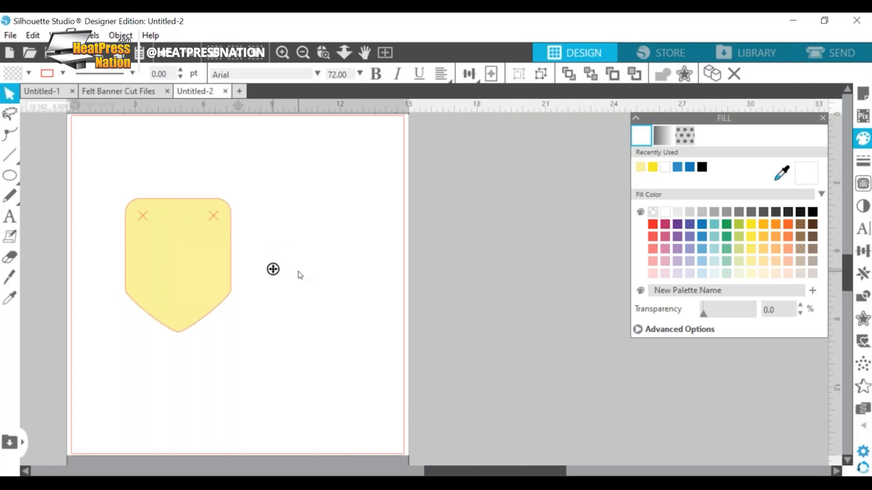
text(WOW)
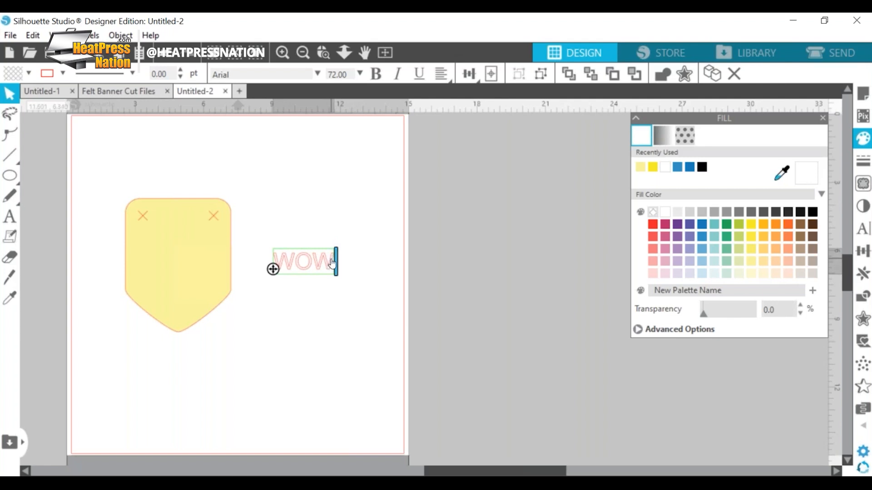
Step: Shift the WOW text slightly toward the pennant and set its font to Berlin Sans FB Demi
mouse_move(331, 264)
mouse_down()
mouse_move(291, 261)
mouse_move(320, 262)
mouse_up()
click(301, 262)
double_click(301, 262)
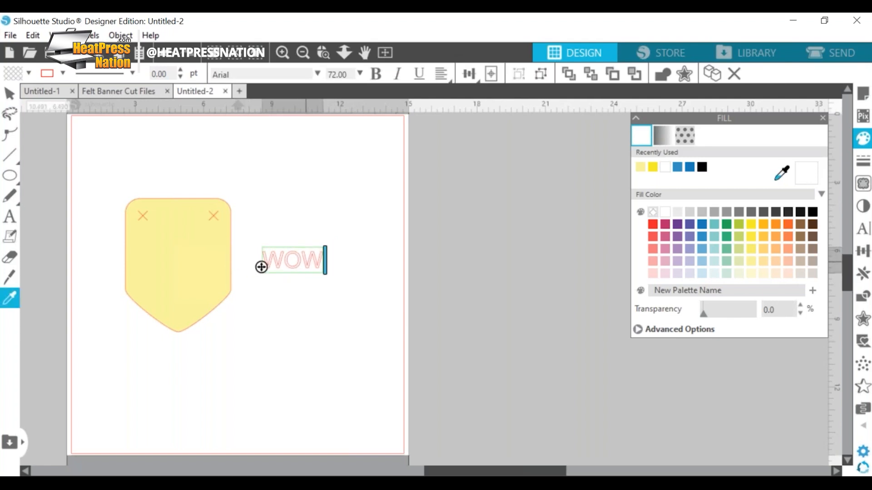
key(ctrl+a)
click(863, 229)
scroll(708, 290, down, 5)
click(694, 311)
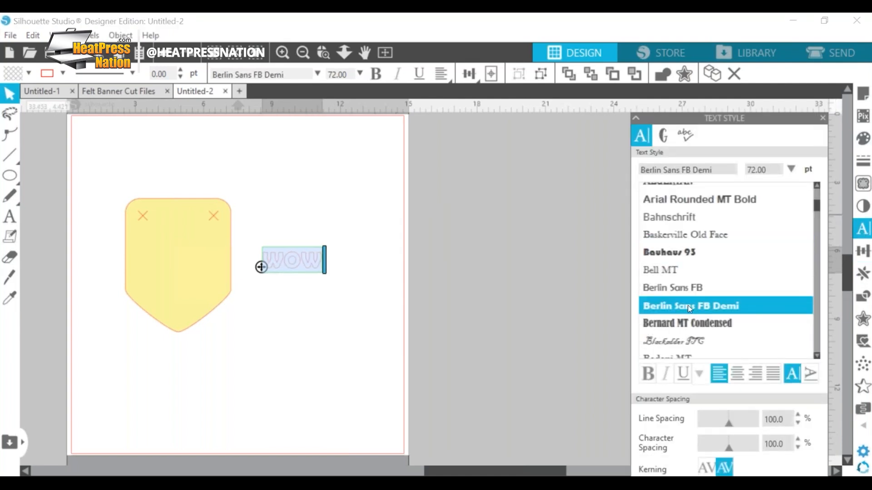
Step: Fill the WOW text with medium grey
click(864, 139)
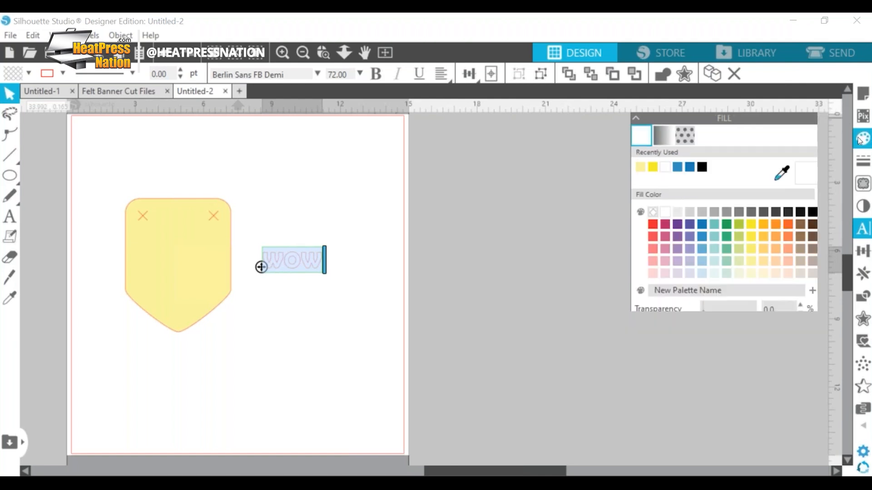
click(727, 212)
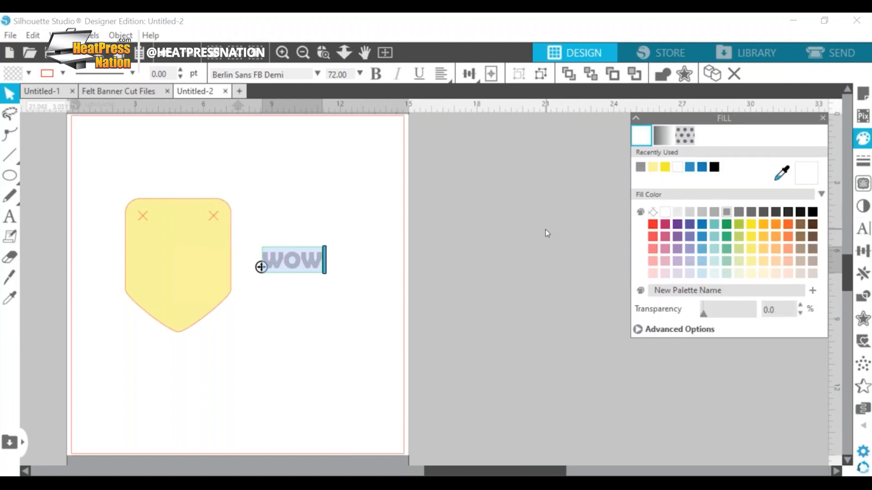
click(499, 234)
Step: Enlarge the WOW text to about 240 pt and shorten it to the single letter W
click(287, 262)
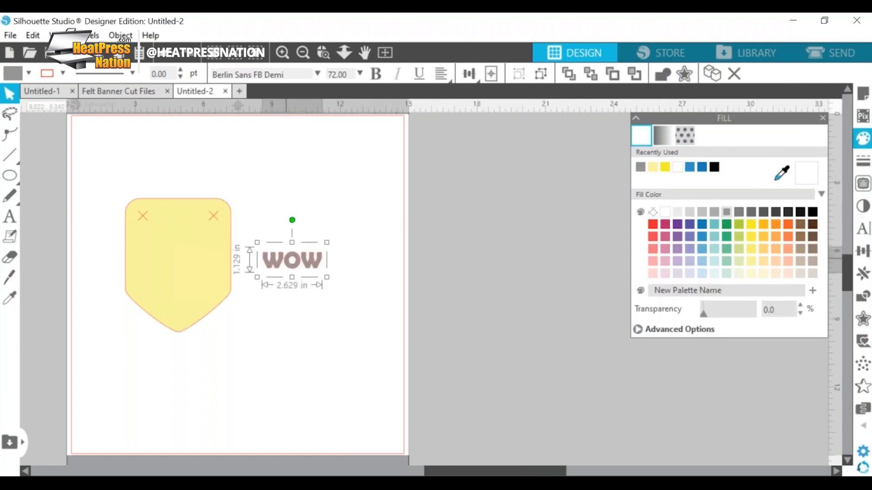
drag(327, 277, 447, 410)
drag(303, 306, 418, 284)
double_click(295, 273)
key(BackSpace)
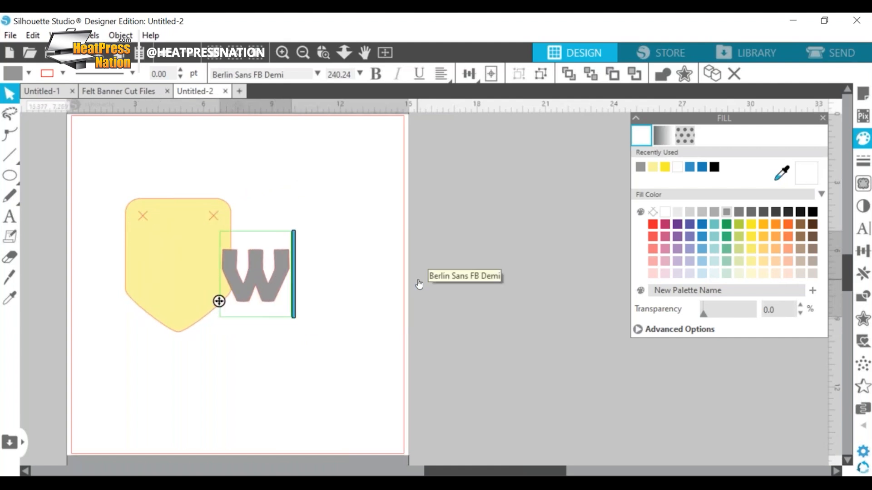
Step: Place the W inside the pennant, roughly centred below the X marks
click(10, 96)
drag(274, 295, 196, 287)
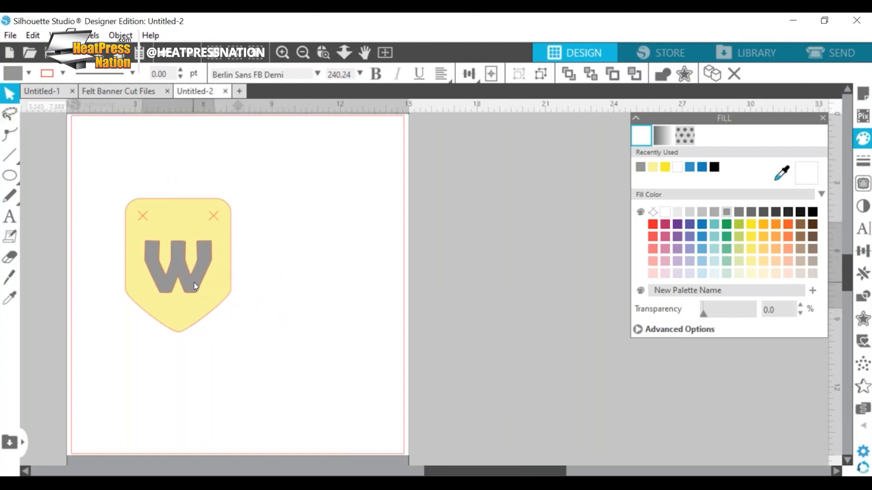
click(358, 354)
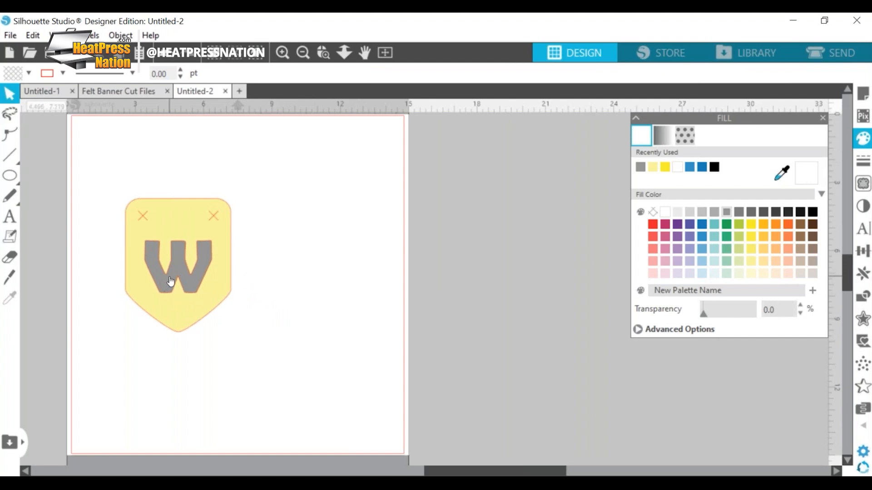
click(173, 281)
drag(170, 277, 172, 276)
click(361, 331)
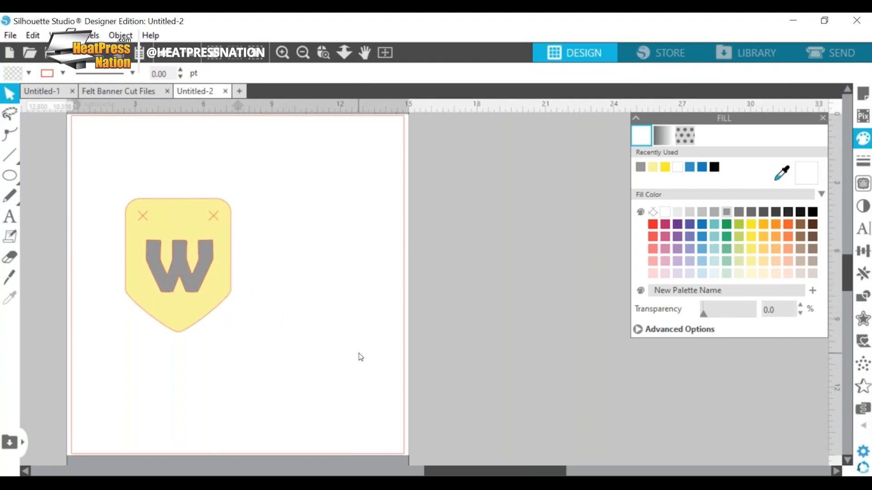
Step: Enlarge the W to about 326 pt, about 4.255 by 5.115 in, and re-centre it on the pennant
click(186, 290)
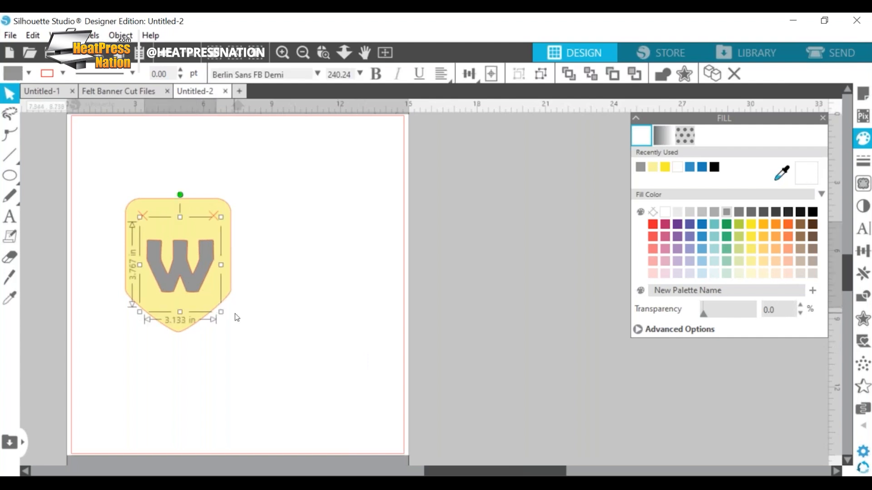
drag(221, 313, 245, 340)
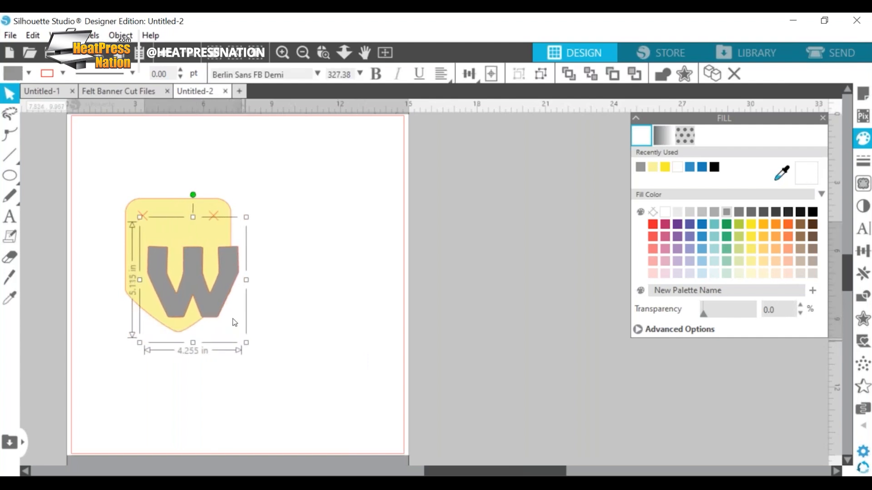
drag(196, 289, 194, 284)
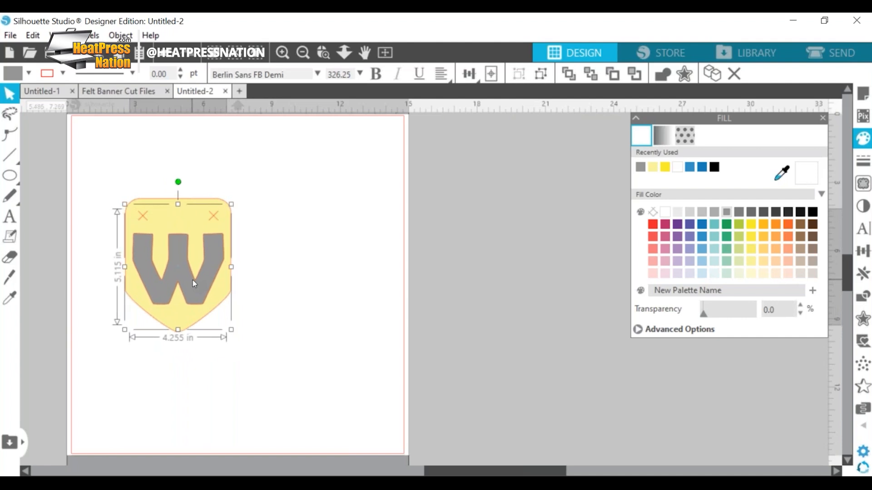
click(350, 316)
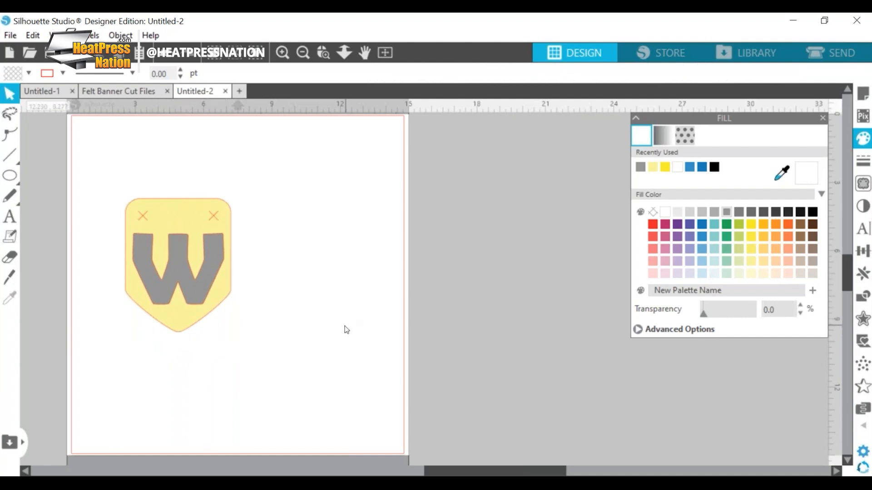
Step: Move the W below the pennant and extend its text to "WOW" in capitals
click(211, 275)
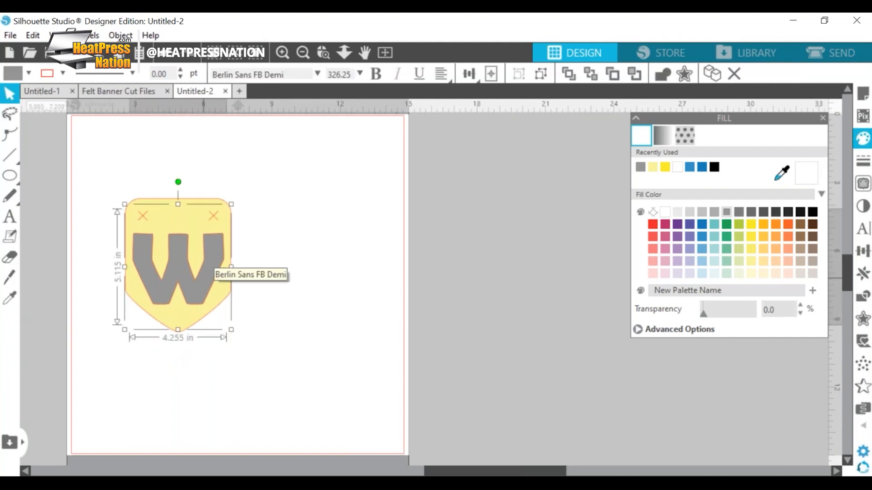
drag(206, 285, 194, 400)
double_click(193, 400)
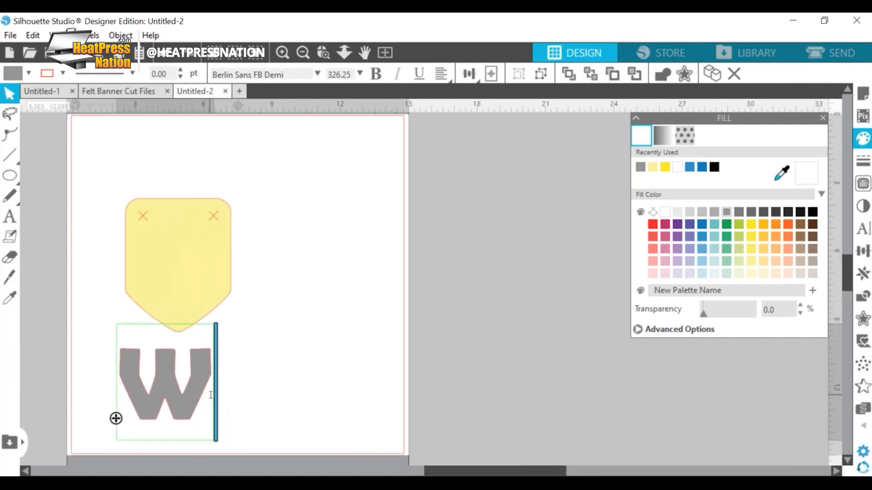
text(ow)
key(BackSpace)
key(BackSpace)
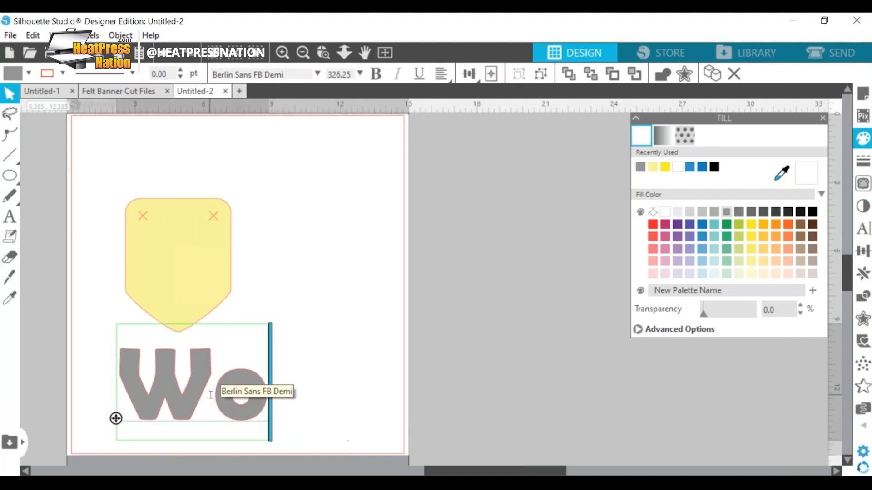
text(OW)
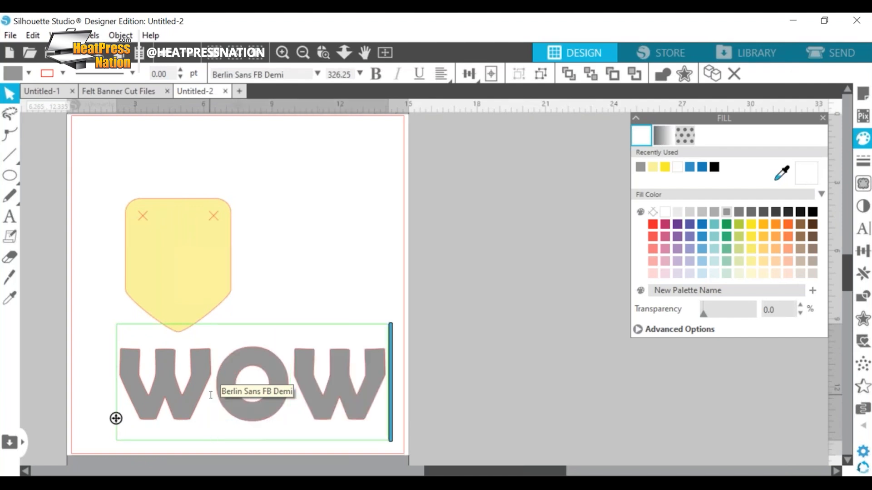
Step: Widen the character spacing of the whole WOW text to 155%
drag(387, 395, 114, 391)
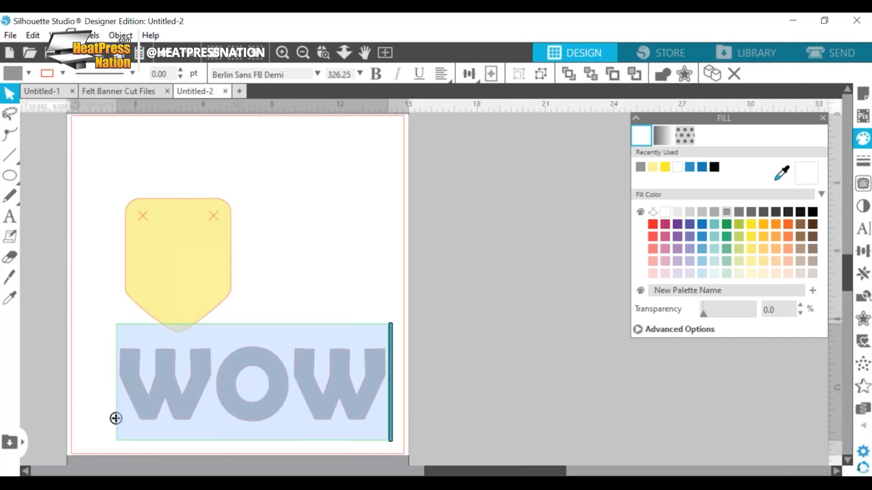
click(867, 231)
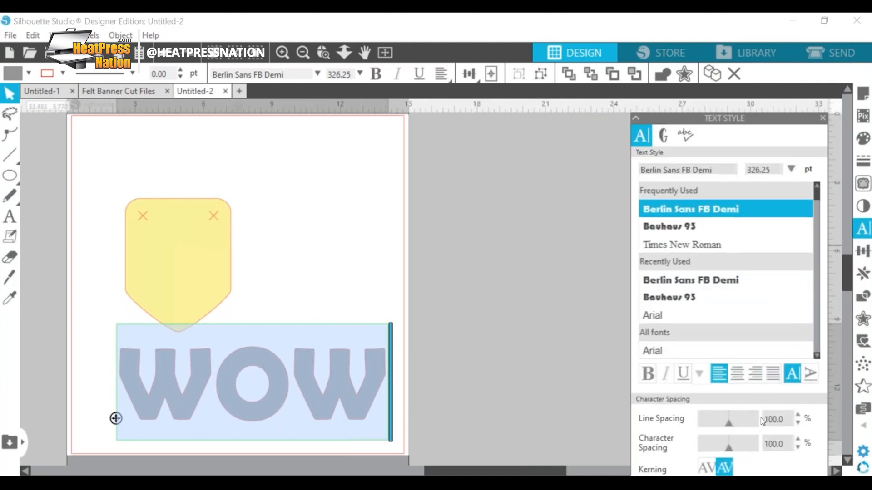
click(798, 439)
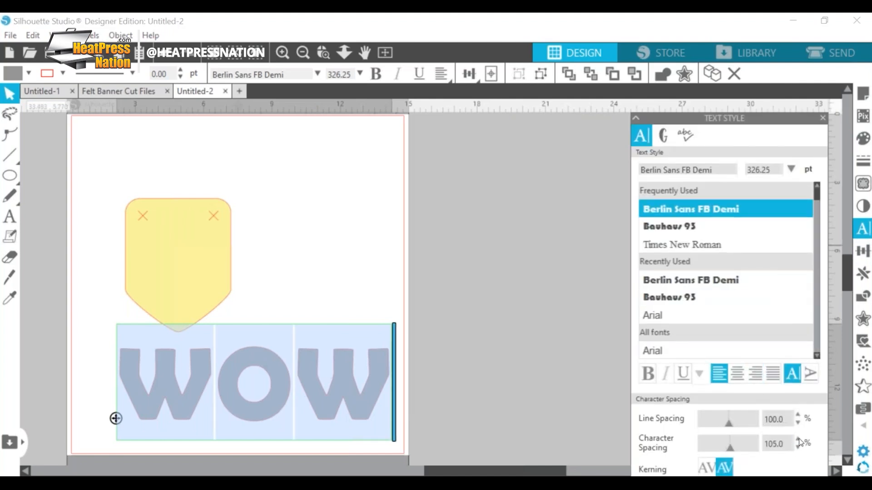
click(798, 440)
click(798, 440)
click(556, 362)
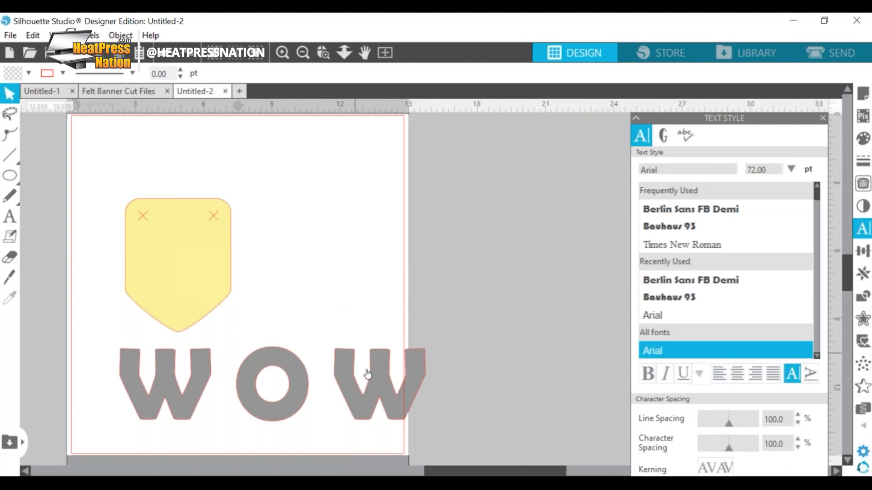
Step: Shift the WOW text toward the page's left edge and set its character spacing to 105%
drag(348, 393, 333, 422)
double_click(333, 422)
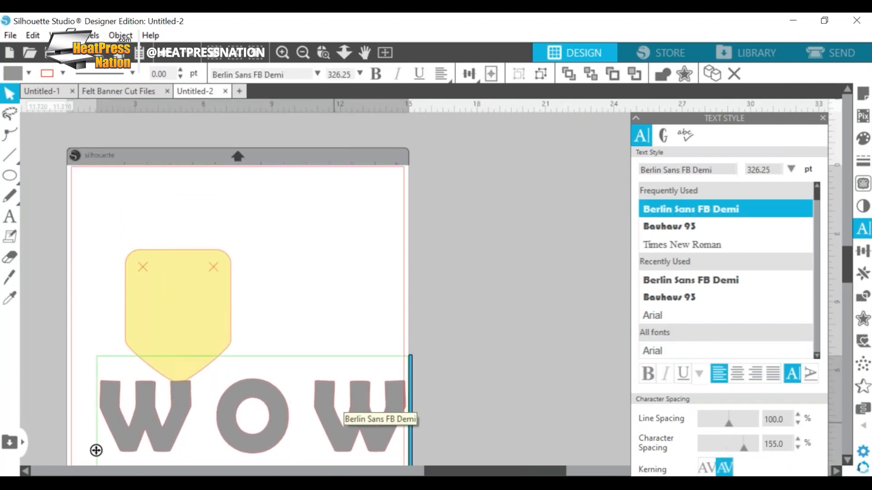
key(ctrl+a)
drag(798, 449, 799, 441)
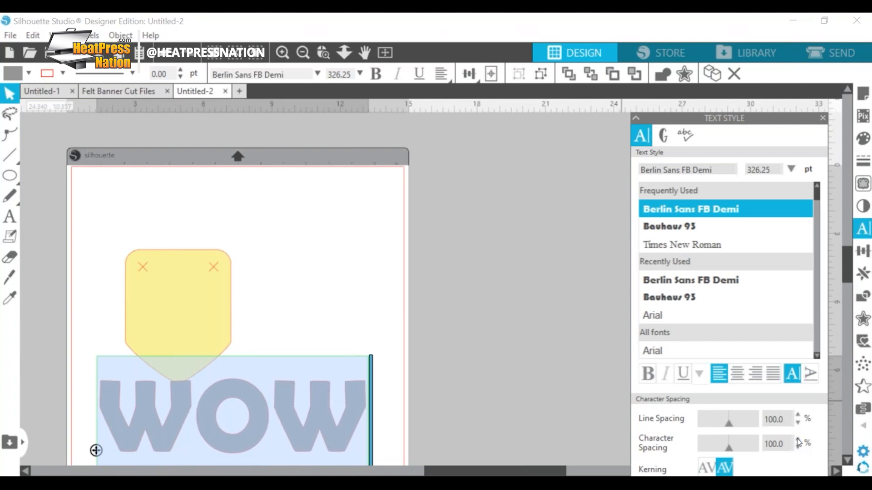
click(798, 440)
click(475, 393)
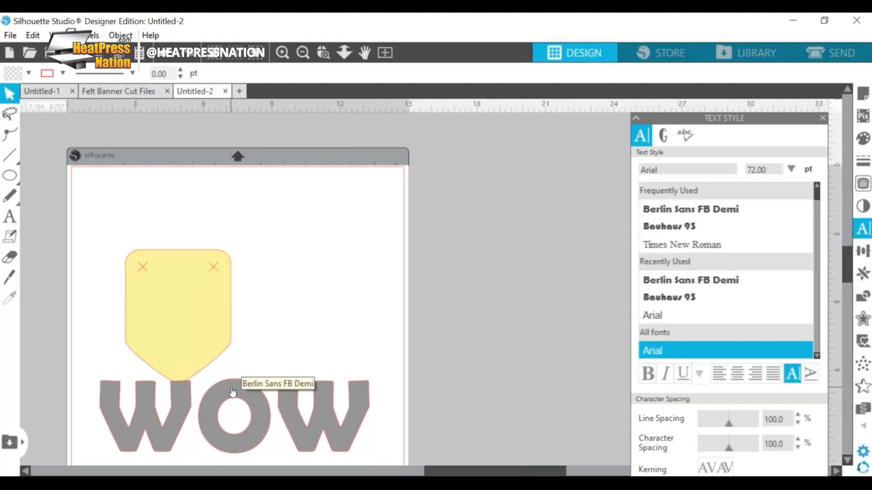
Step: Move the WOW text off the page to its right and place the pennant near the page's upper-left corner
drag(233, 392, 590, 248)
click(181, 331)
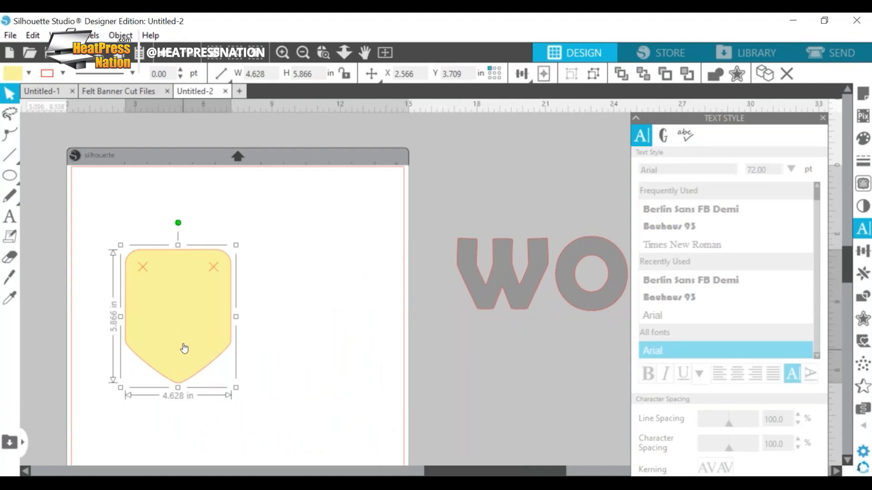
scroll(563, 459, left, 3)
drag(514, 470, 583, 469)
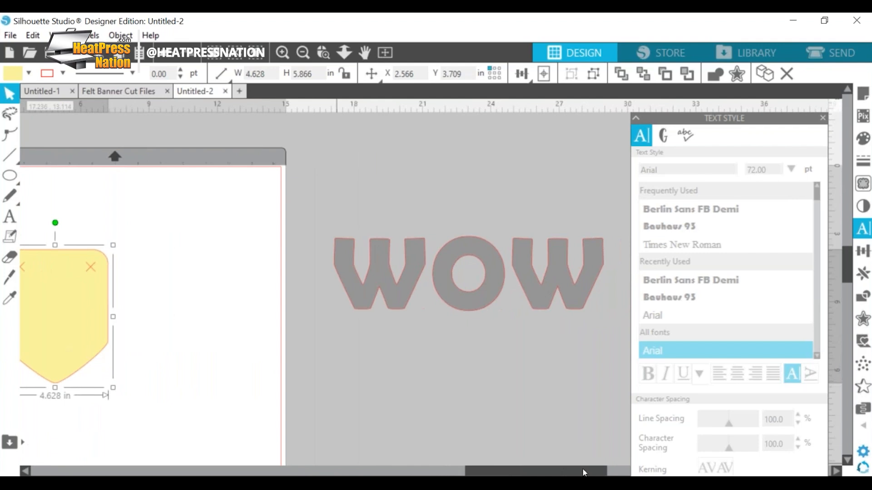
scroll(583, 470, left, 7)
drag(245, 337, 222, 279)
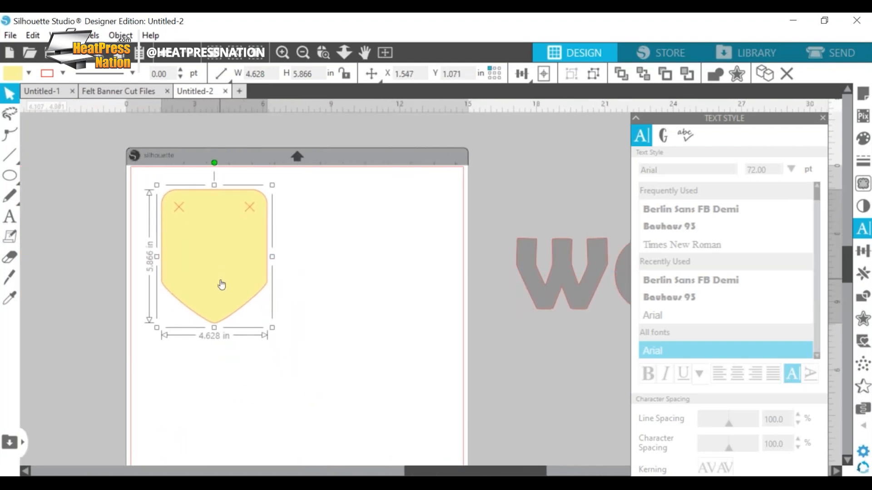
Step: Set the page width to 12 in
click(861, 96)
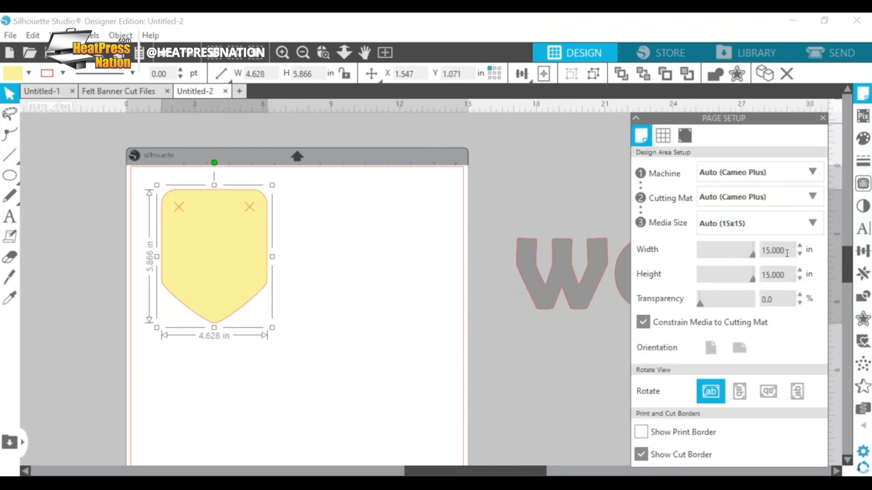
drag(775, 248, 760, 248)
text(12)
key(Return)
scroll(414, 283, down, 1)
scroll(307, 370, down, 1)
scroll(228, 345, up, 2)
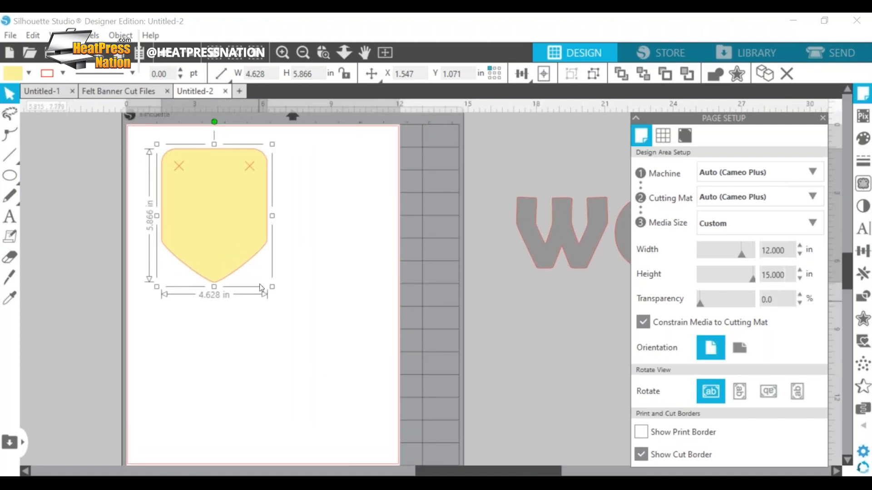
scroll(297, 255, up, 2)
scroll(288, 274, down, 1)
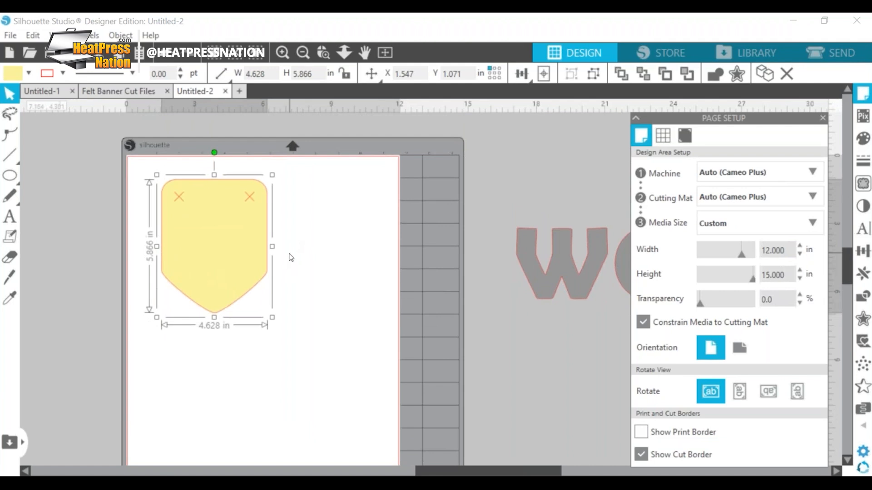
Step: Move the pennant closer to the page's left edge and ungroup it from its X marks
drag(224, 267, 201, 286)
right_click(208, 251)
click(201, 254)
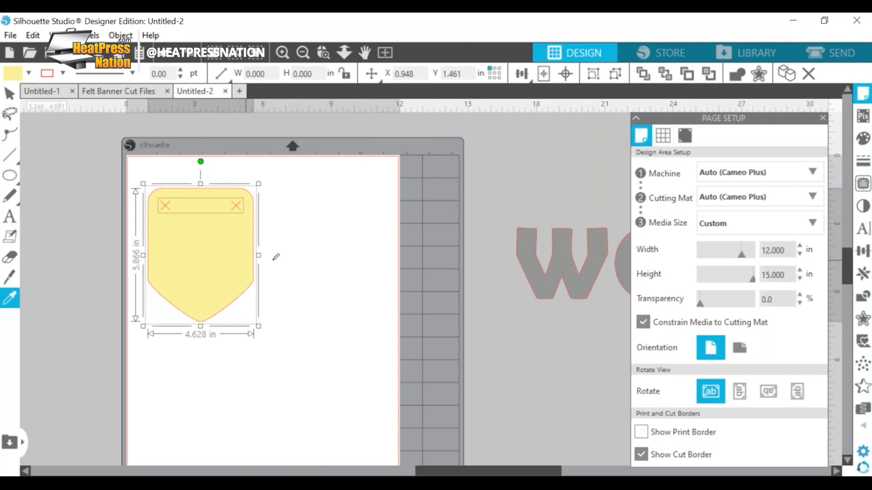
click(272, 275)
Step: Resize only the pennant shape to about 4.988 in wide by 5.056 in high
click(202, 279)
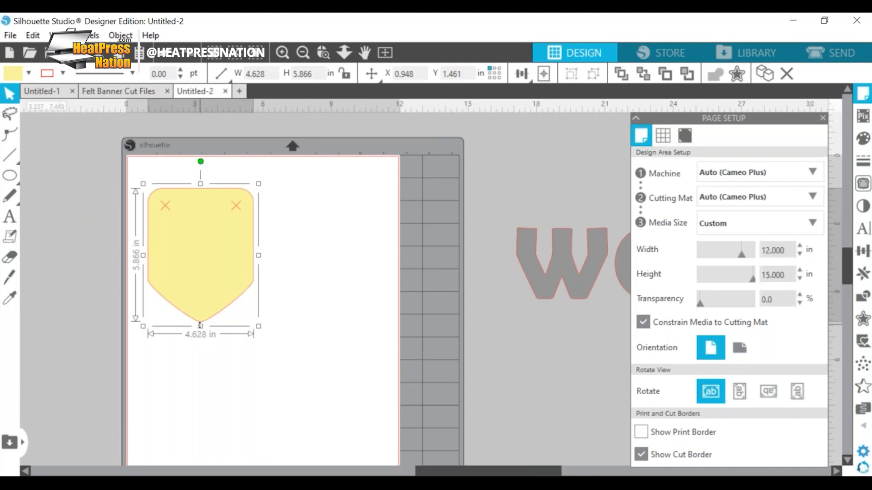
drag(201, 326, 204, 310)
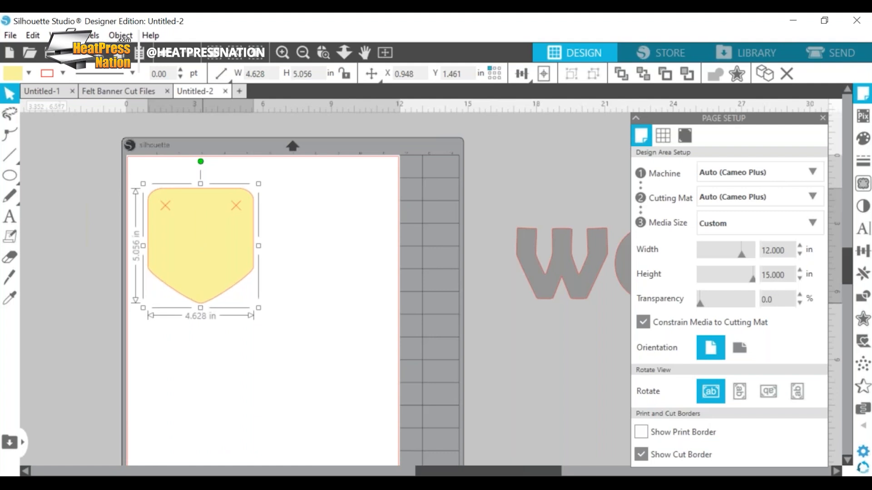
drag(258, 246, 268, 249)
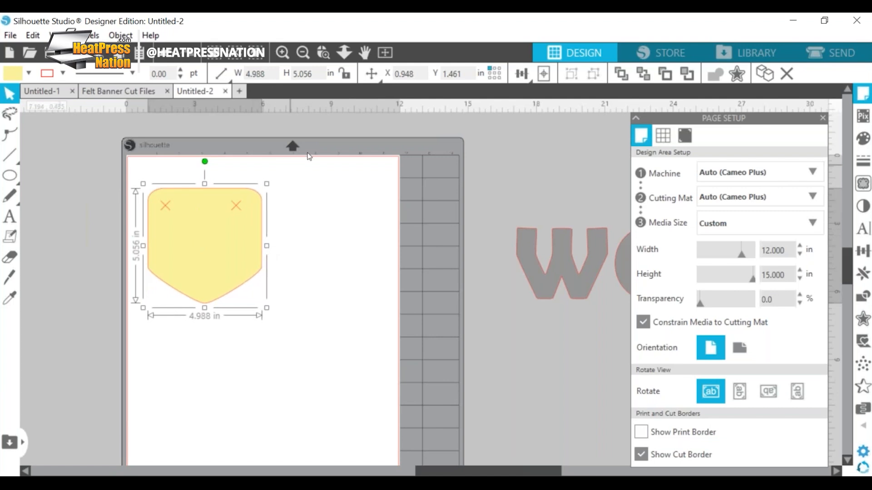
Step: Centre the X marks horizontally on the resized pennant and group them with it
click(353, 192)
drag(301, 170, 148, 232)
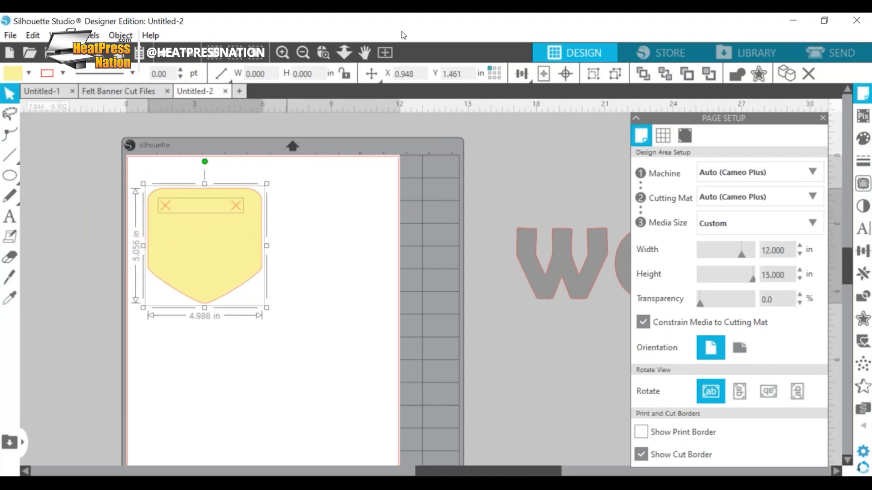
click(522, 74)
click(544, 95)
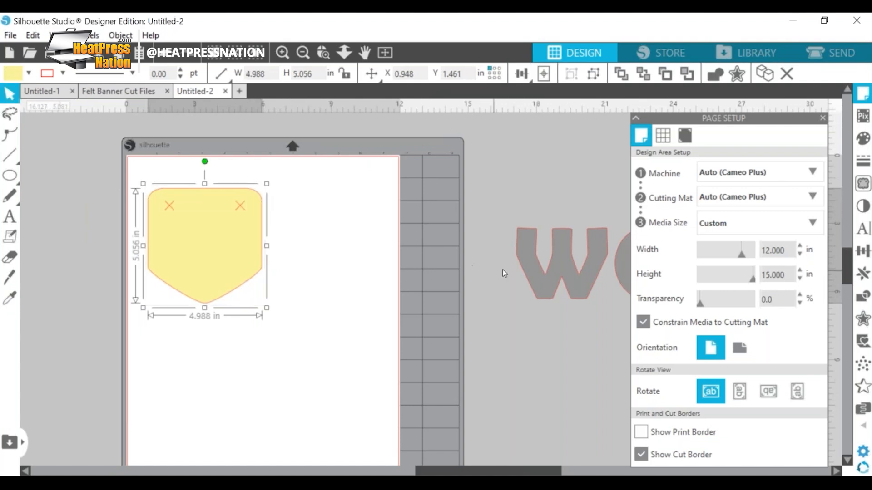
Step: Place the WOW text over the pennant, scale it down slightly to suit one letter per pennant, and return it beside the page
click(565, 279)
drag(573, 276, 218, 265)
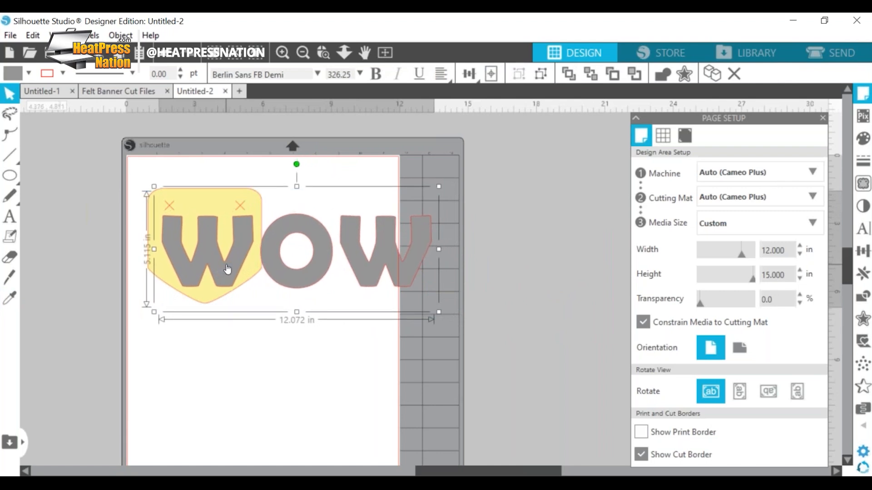
click(441, 182)
click(418, 251)
click(418, 252)
drag(435, 192, 409, 203)
drag(275, 232, 650, 210)
click(293, 291)
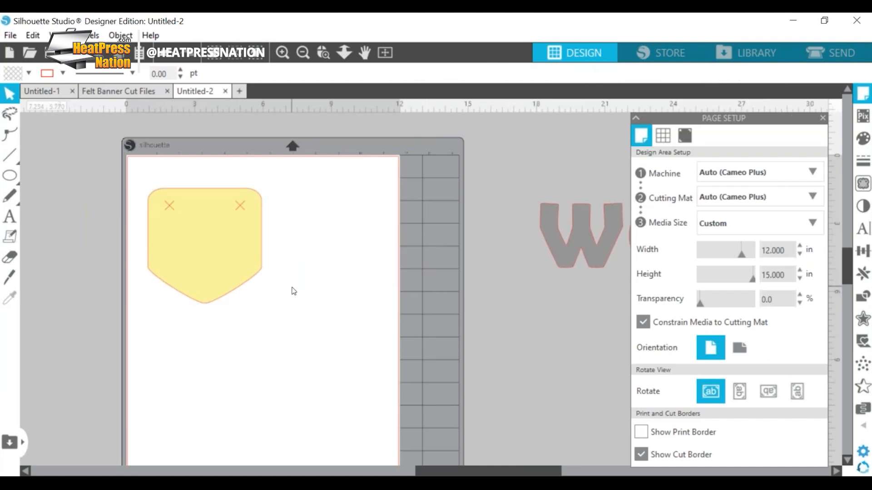
Step: Position the pennant near the page's upper-left corner, at about X 0.768 in and Y 0.951 in
click(205, 242)
drag(203, 262, 195, 242)
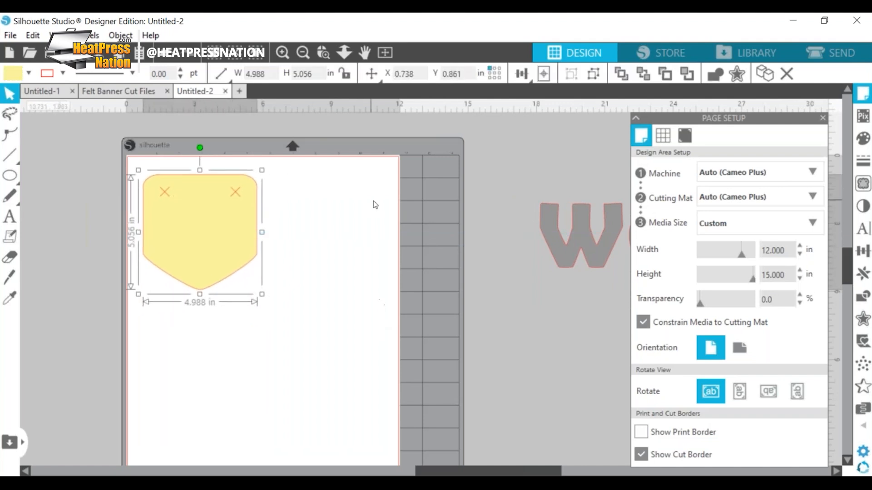
scroll(364, 345, down, 2)
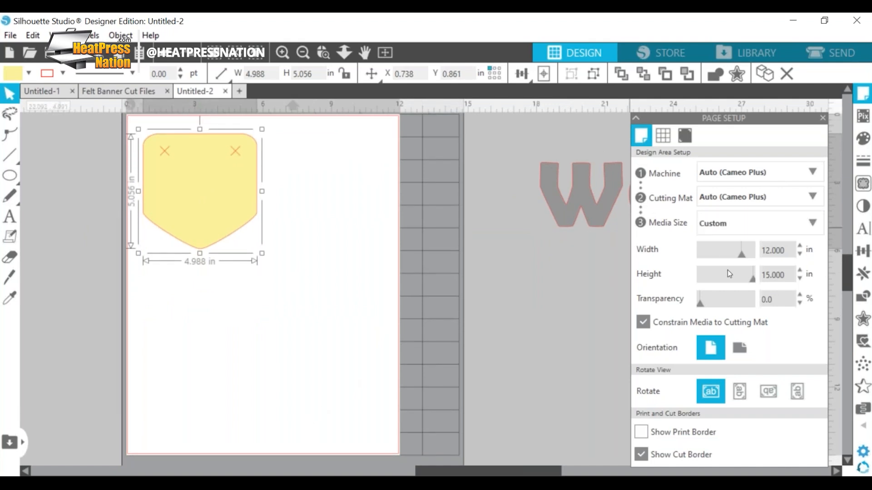
scroll(379, 230, up, 2)
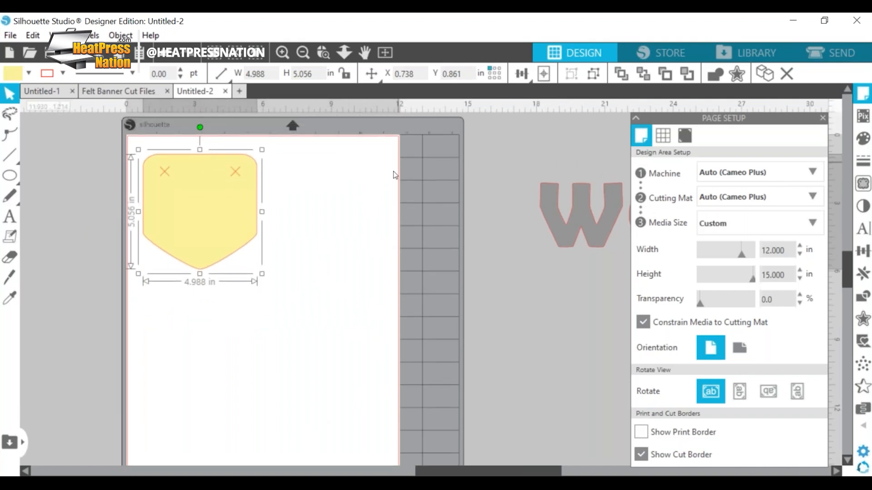
drag(223, 227, 224, 230)
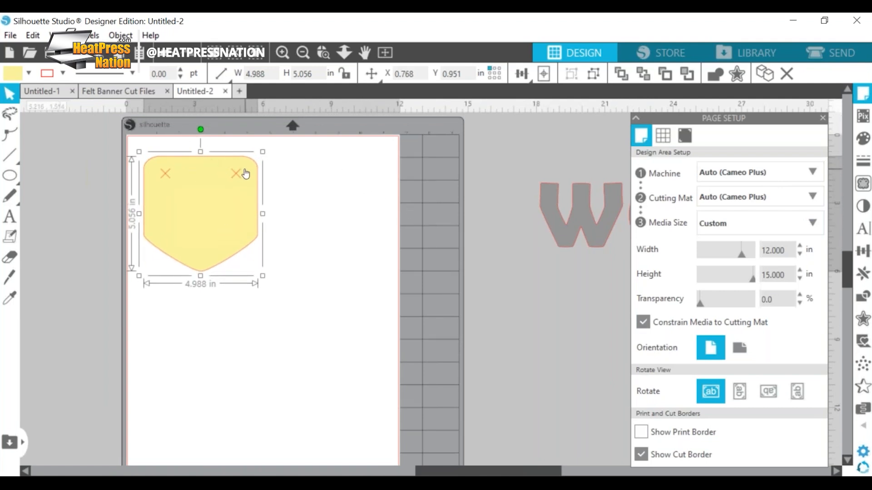
Step: Open the cut send settings, select the pennant with its X marks, and set Carriage 1 to No Cut
click(842, 53)
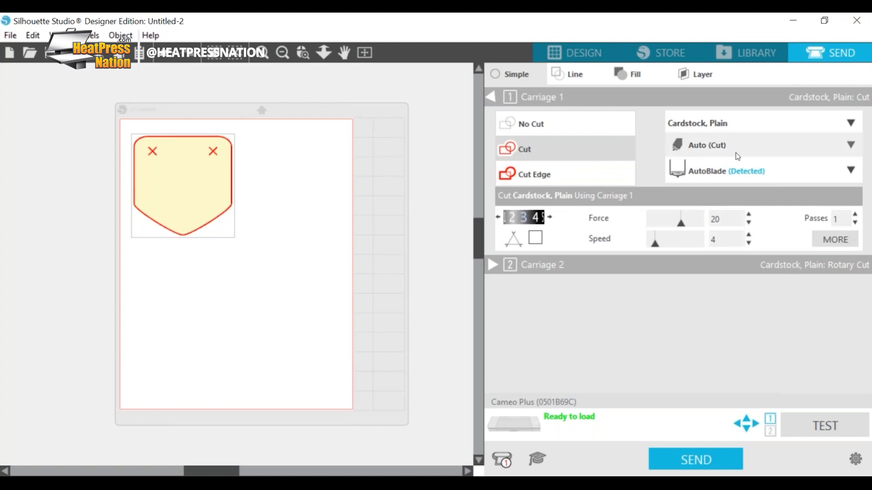
drag(291, 120, 92, 258)
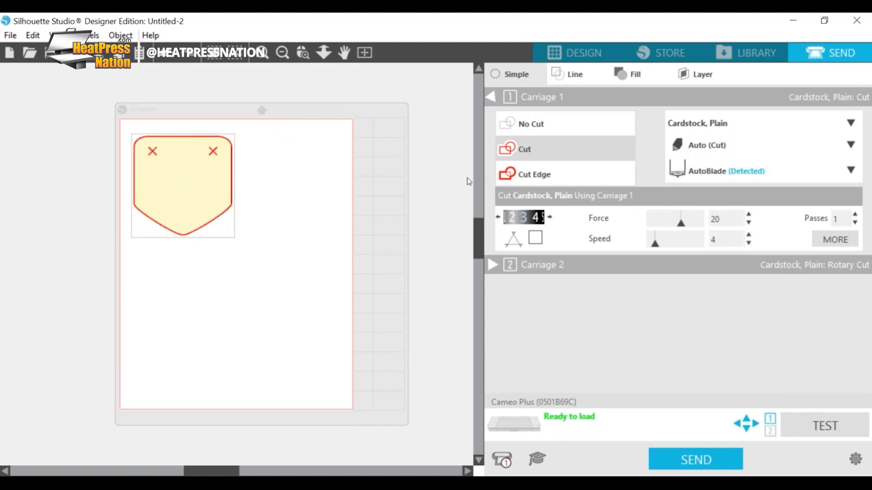
click(539, 125)
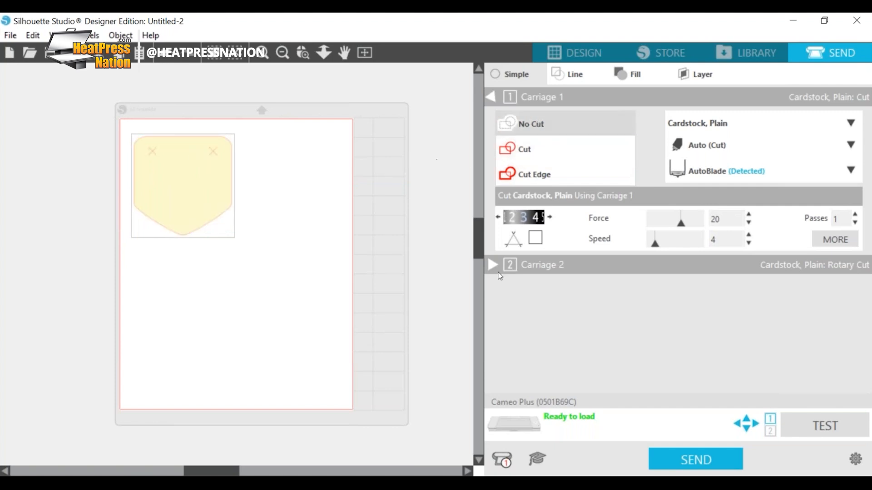
Step: Set the Carriage 2 material to Felt, Polyester and raise its rotary cut force to 20
click(493, 266)
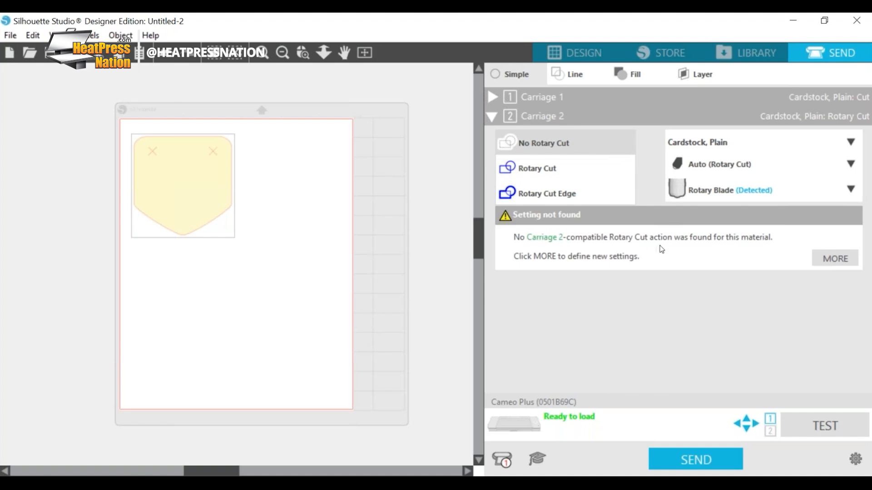
click(743, 145)
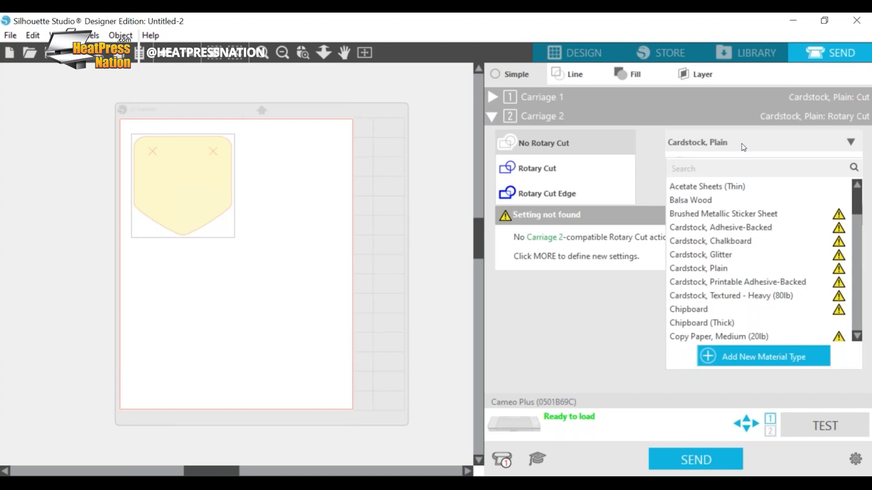
scroll(725, 274, down, 5)
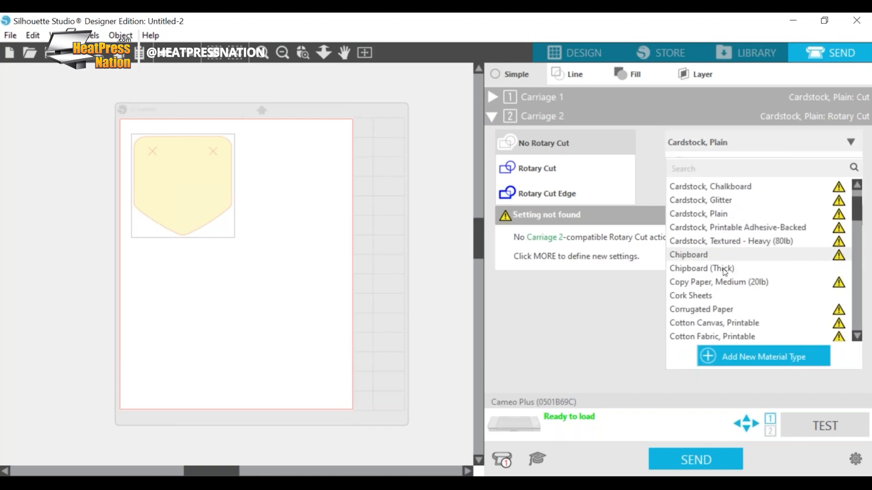
scroll(725, 274, down, 6)
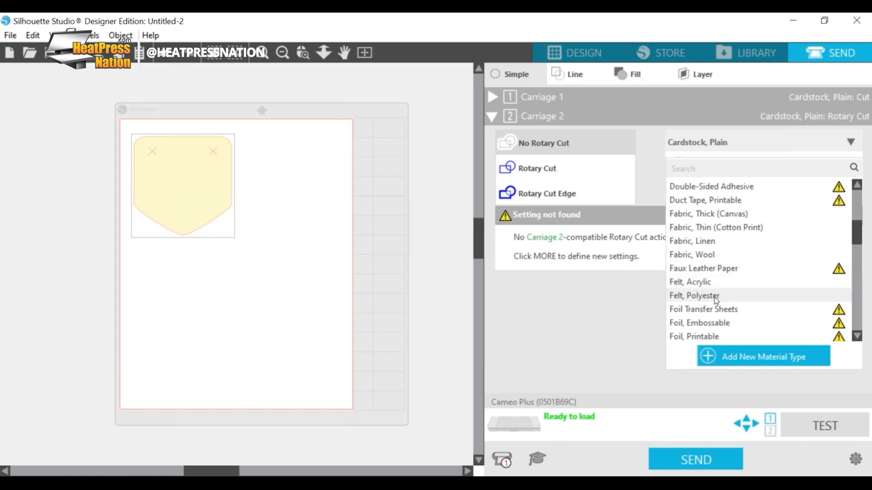
click(716, 296)
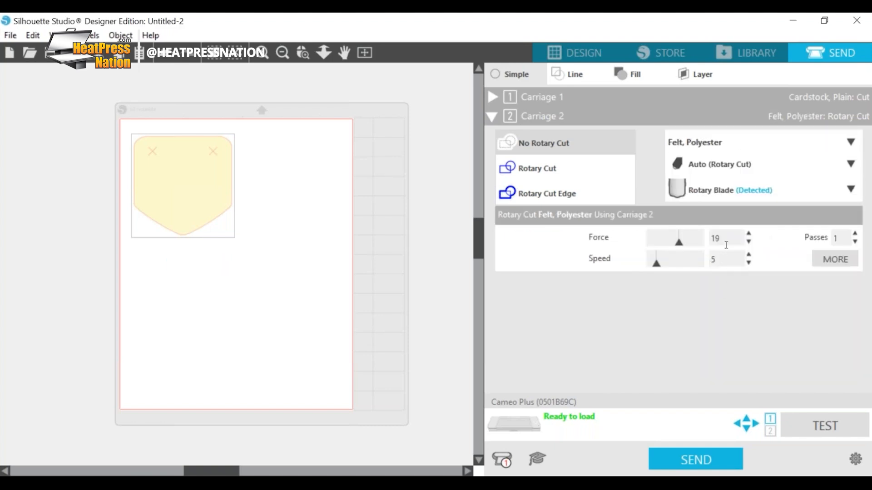
click(749, 233)
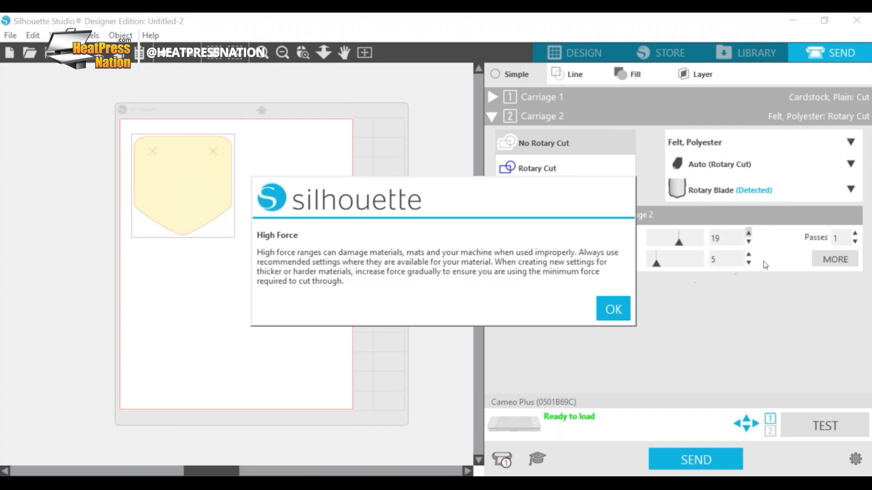
click(613, 309)
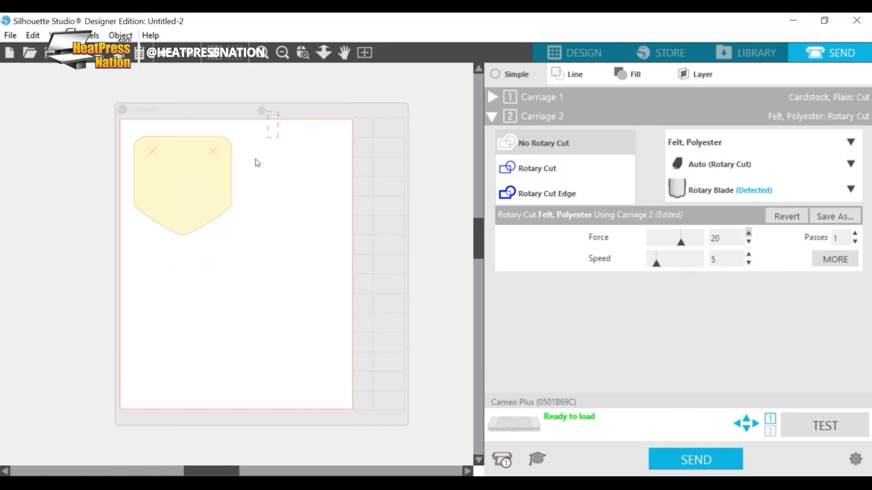
Step: Assign Rotary Cut to the pennant on Carriage 2 and move it in the design to about X 0.648 in and Y 0.652 in
click(554, 172)
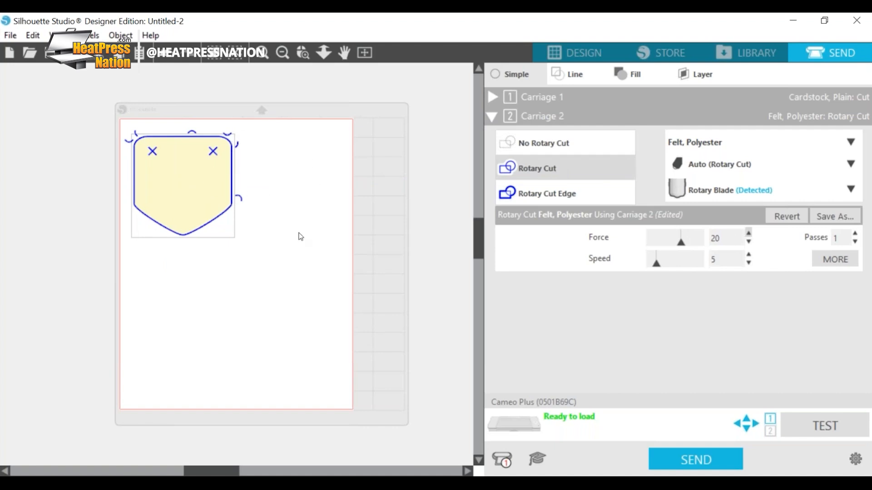
click(583, 51)
drag(183, 216, 180, 210)
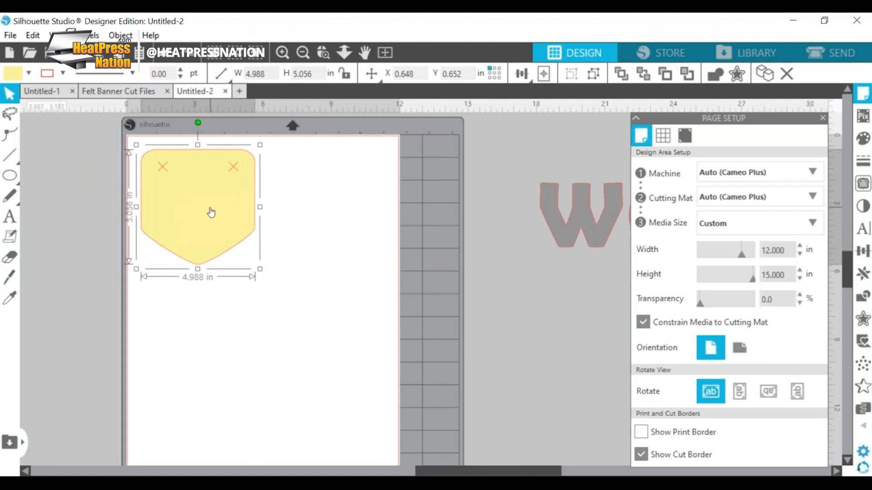
Step: Duplicate the pennant and place the copy lower and to the right of the original, at about X 5.924 in and Y 3.456 in
key(i)
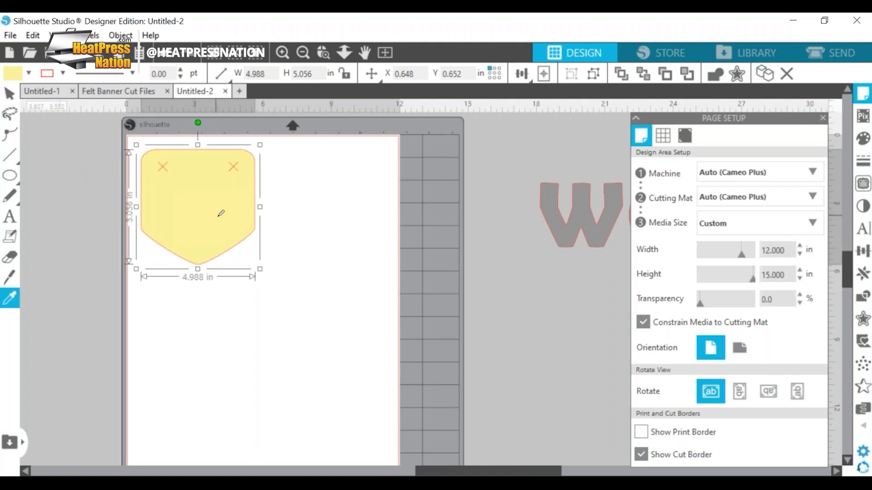
key(ctrl+v)
drag(242, 215, 338, 251)
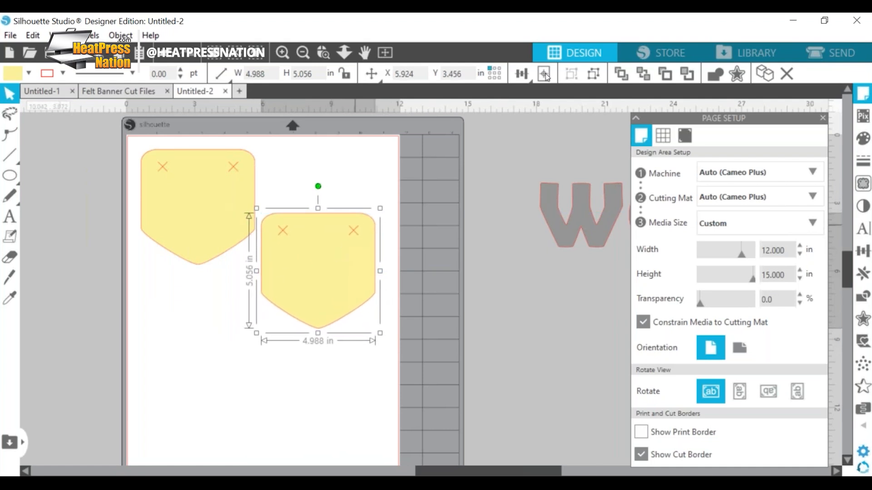
Step: Try repositioning the second pennant in the cut preview to separate its rotary blade marks from the first pennant
click(845, 55)
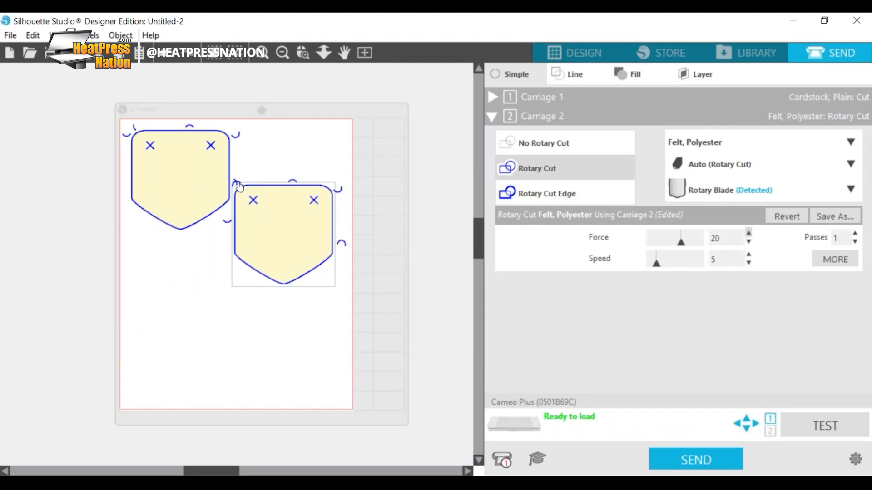
drag(281, 217, 282, 237)
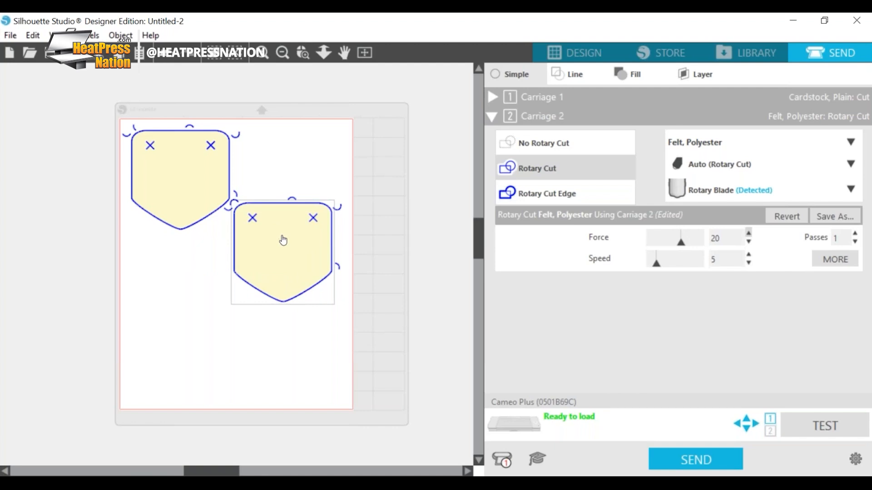
drag(312, 229, 316, 227)
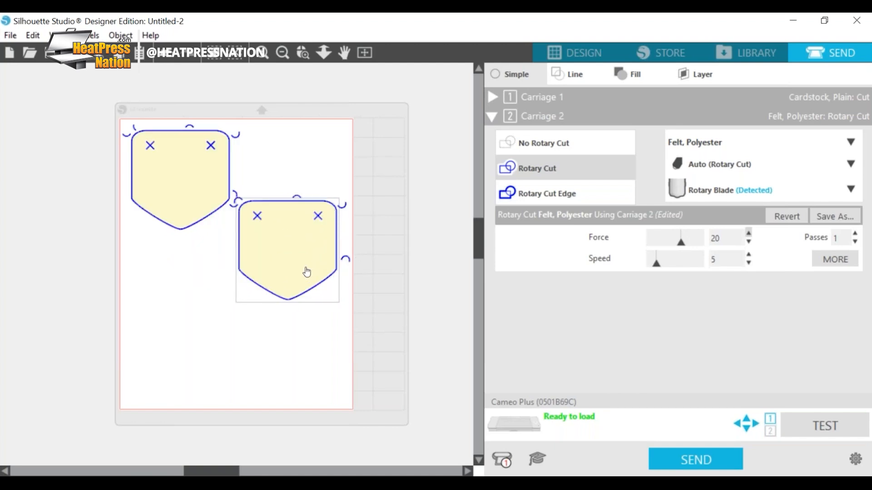
drag(305, 271, 305, 273)
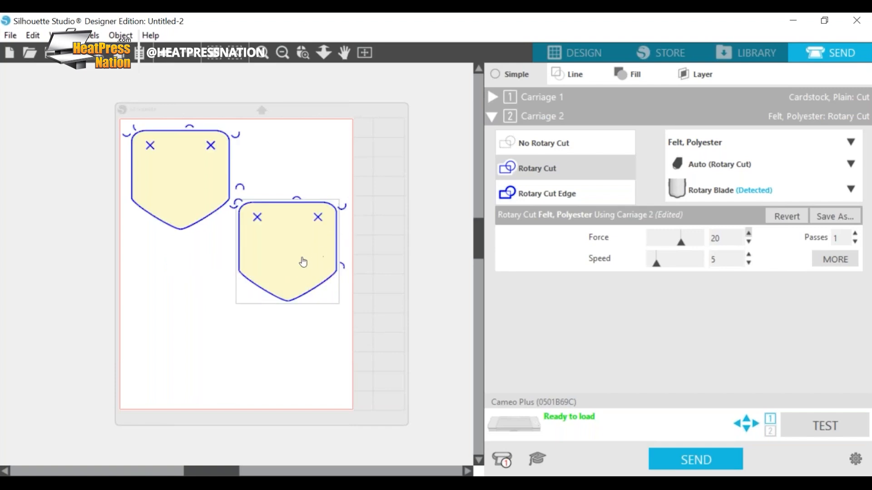
click(278, 263)
drag(288, 254, 241, 287)
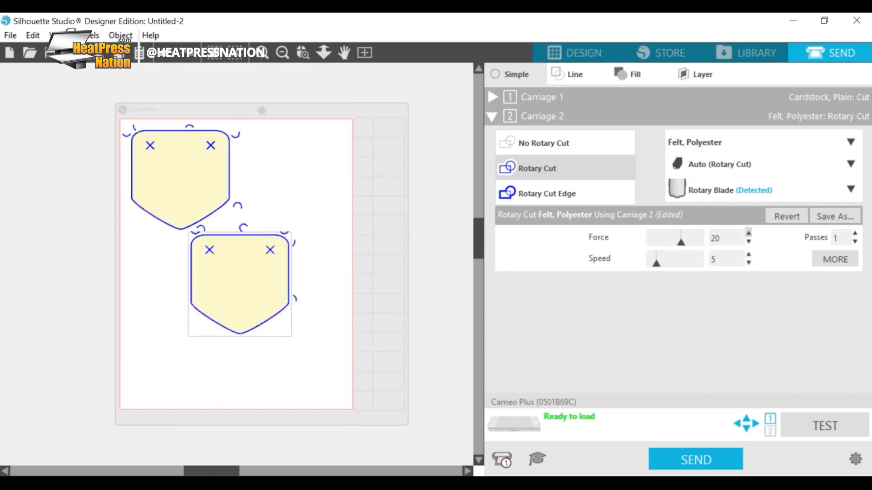
key(ctrl+z)
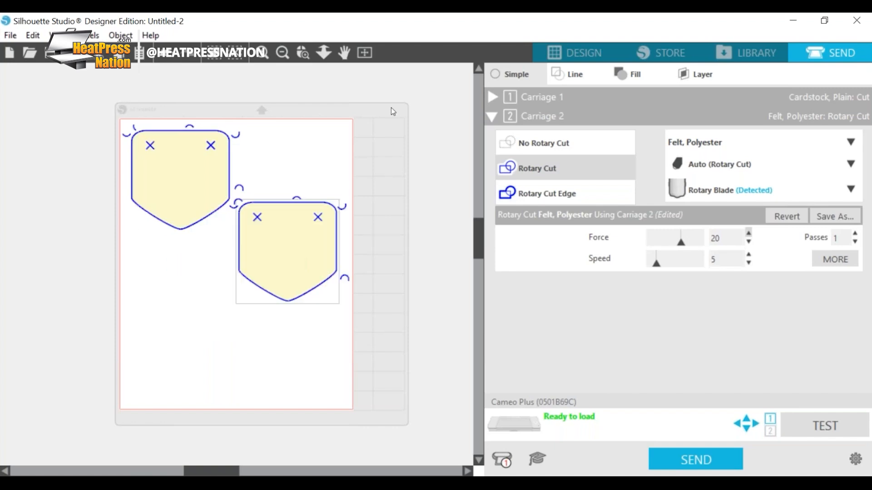
Step: Add a third pennant copy to the design below the first one, at about X 1.967 in and Y 7.456 in
click(583, 53)
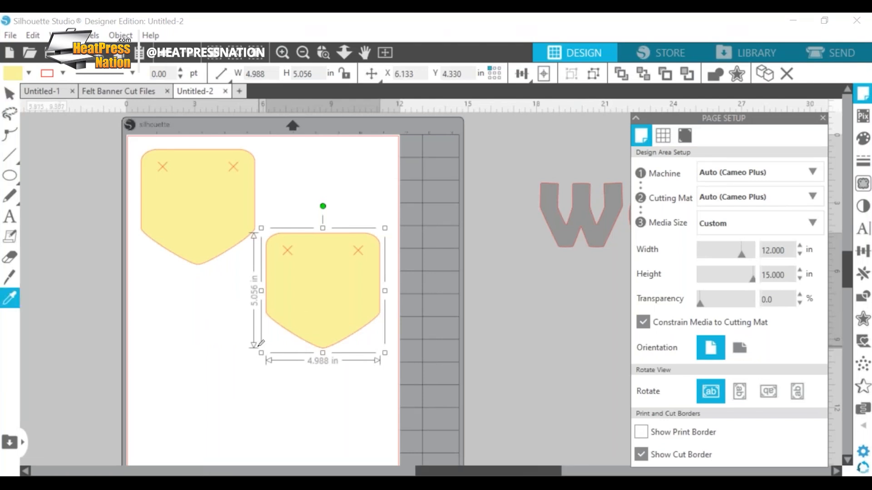
key(ctrl+v)
drag(258, 234, 233, 336)
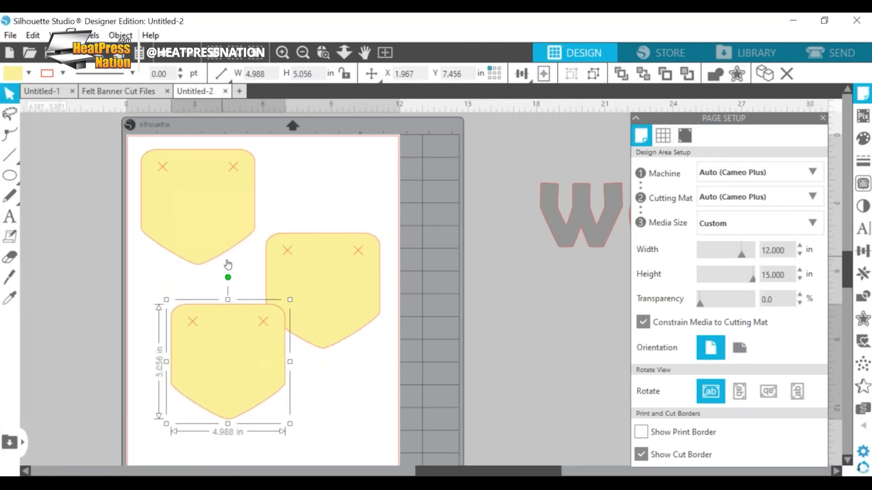
Step: Rotate the second pennant upside down and move it to about X 5.924 in and Y 2.711 in
click(322, 271)
drag(323, 206, 328, 393)
drag(300, 257, 296, 219)
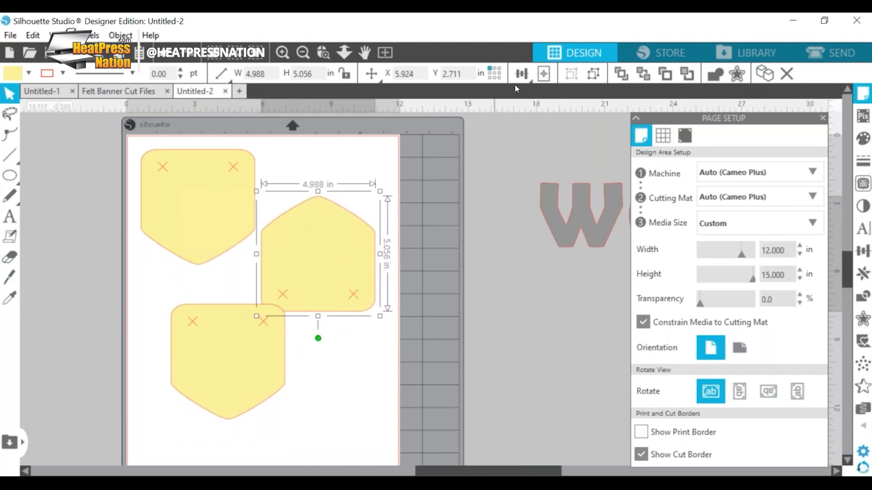
Step: Space the three pennants in the cut preview, aligning the third directly below the first and keeping the upside-down one beside them, so their blade marks stay clear
click(851, 54)
drag(199, 332, 235, 359)
drag(290, 192, 291, 210)
drag(241, 344, 196, 345)
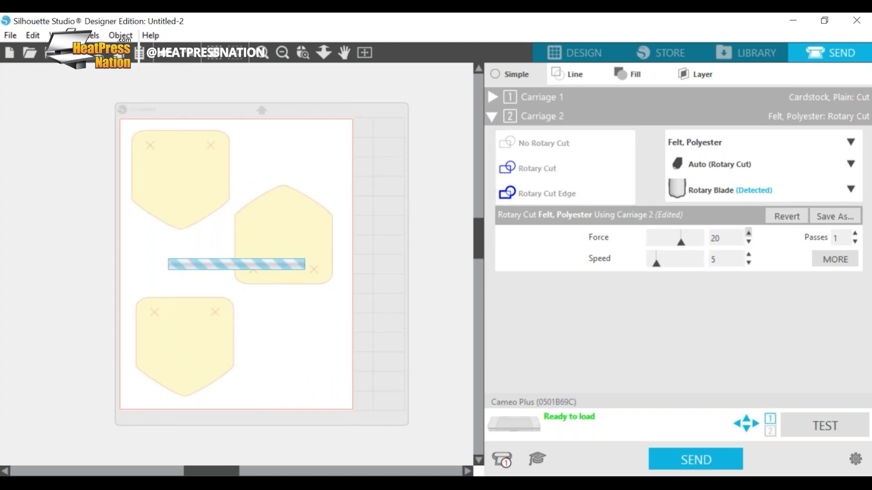
drag(165, 155, 170, 170)
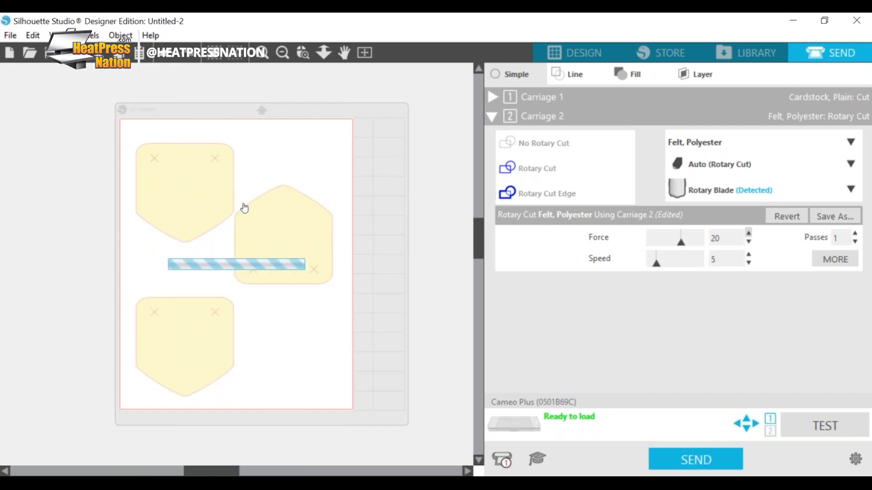
drag(304, 229, 305, 234)
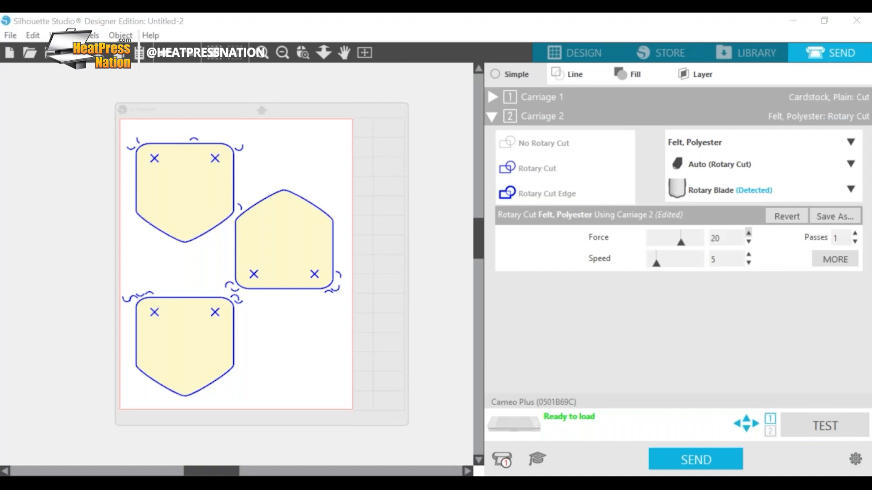
Step: Examine the clearance between the rotary blade marks at the neighbouring corners of the upside-down and third pennants
click(262, 55)
click(262, 54)
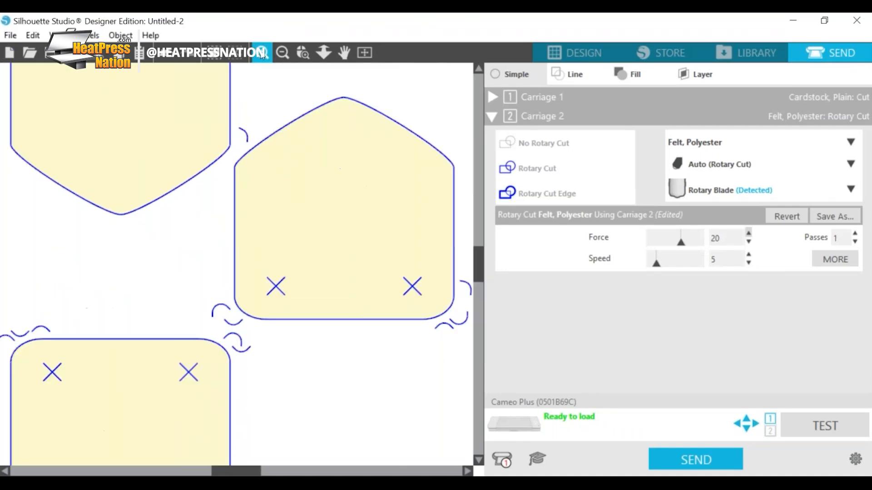
click(262, 54)
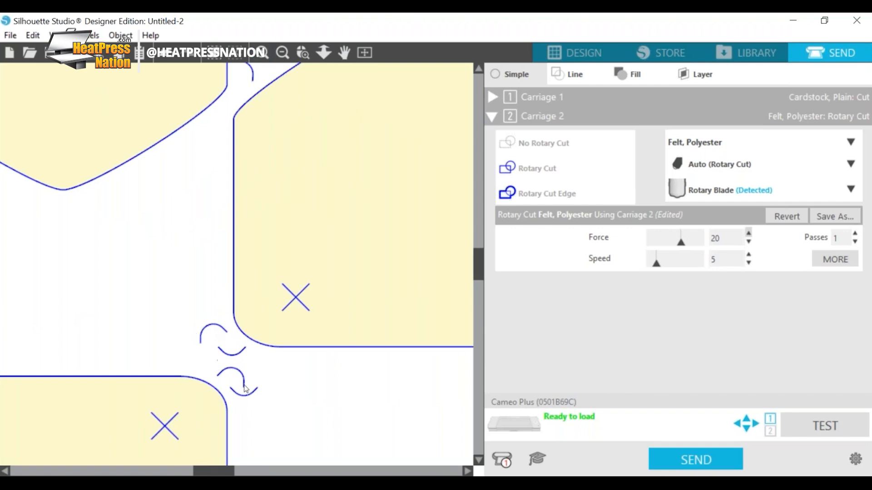